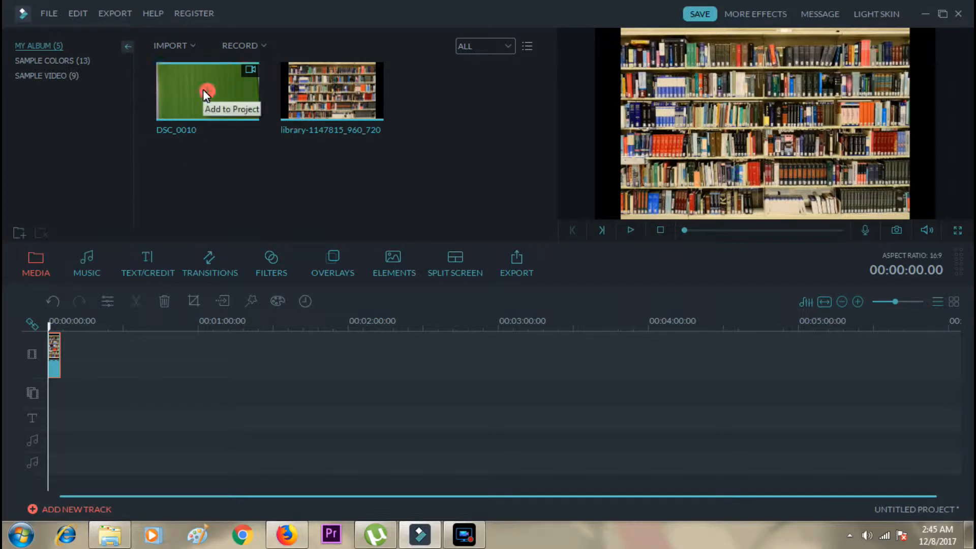
Place the DSC_0010 video on the overlay track at the timeline start and extend the library image clip to match its length.
{"action": "left_click", "coordinate": [176, 88]}
{"action": "left_click_drag", "start_coordinate": [163, 144], "coordinate": [50, 407]}
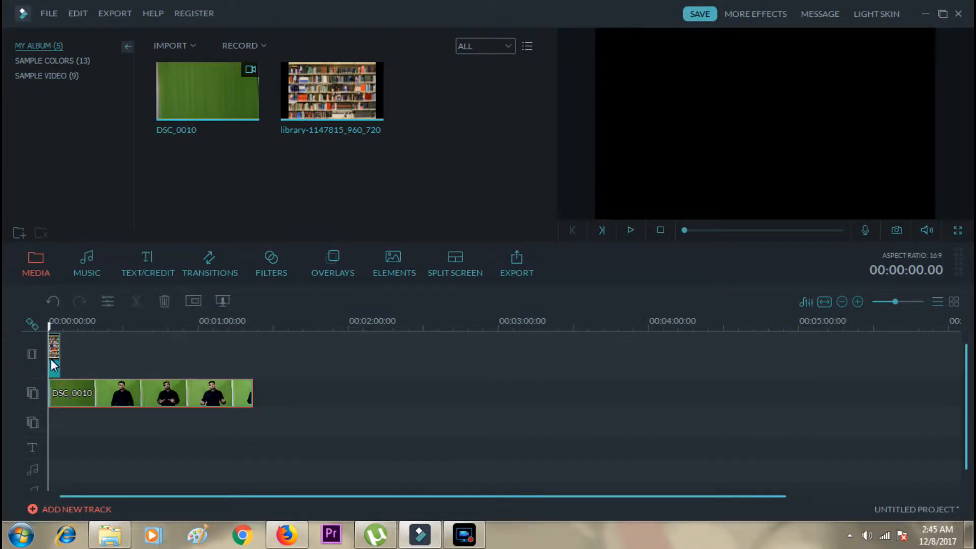
{"action": "left_click", "coordinate": [59, 351]}
{"action": "left_click_drag", "start_coordinate": [60, 351], "coordinate": [248, 361]}
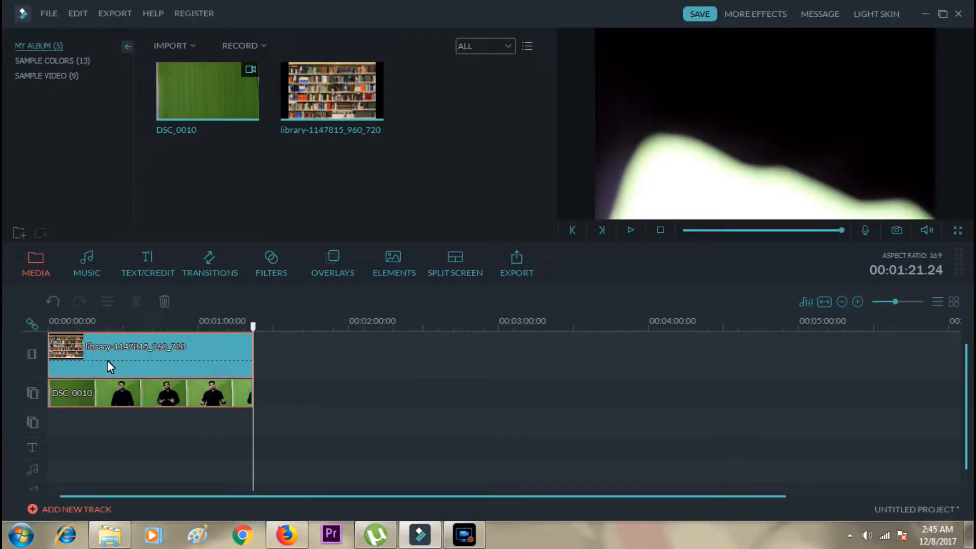
Narrow the DSC_0010 overlay slightly in the preview and restore it to the full frame width.
{"action": "left_click", "coordinate": [78, 394]}
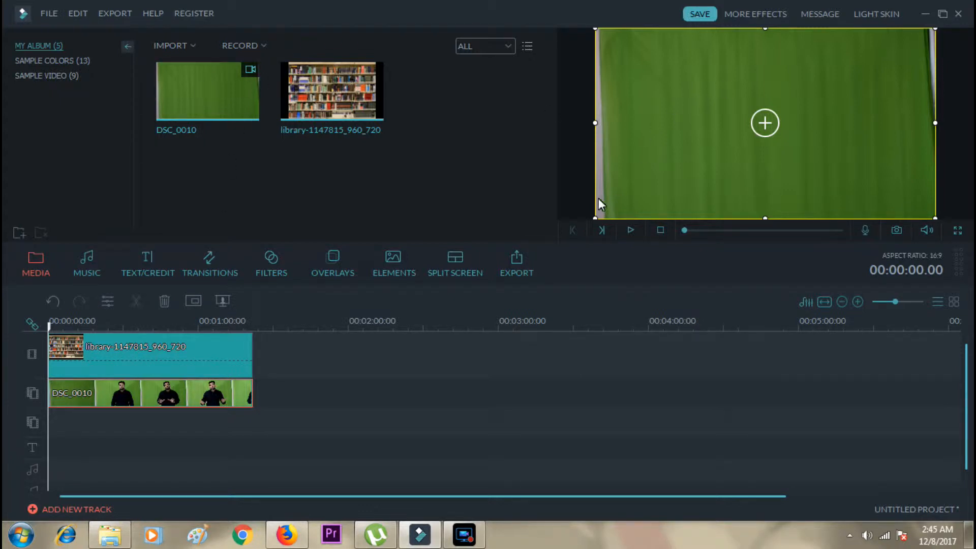
{"action": "left_click_drag", "start_coordinate": [596, 123], "coordinate": [604, 125]}
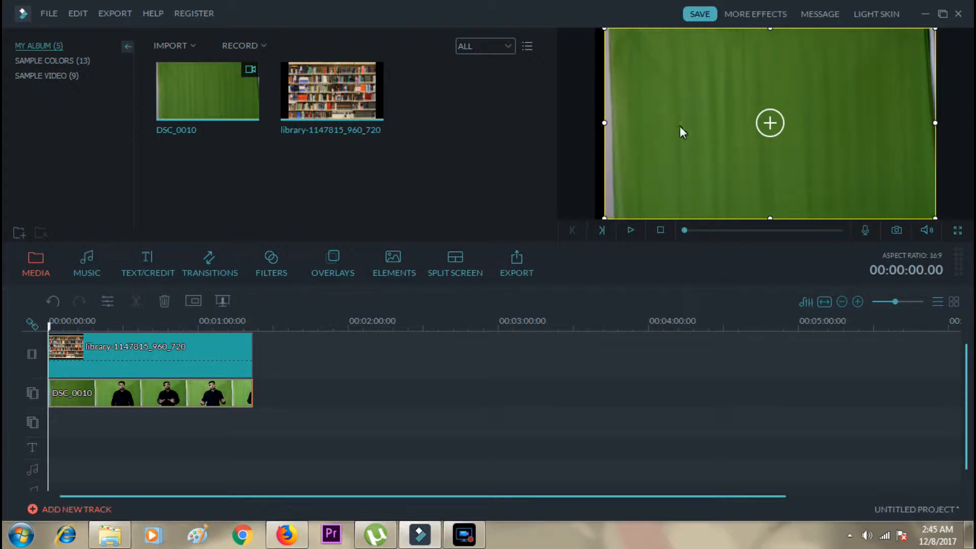
{"action": "left_click_drag", "start_coordinate": [604, 124], "coordinate": [594, 124]}
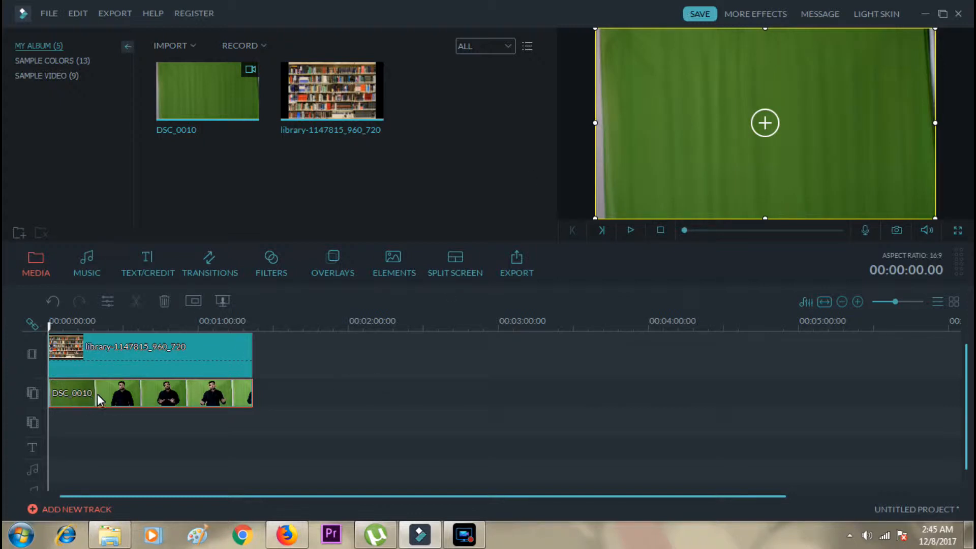
Apply the Green Screen chroma key to the DSC_0010 overlay with an intensity level of 44.
{"action": "left_click", "coordinate": [161, 395]}
{"action": "right_click", "coordinate": [161, 398]}
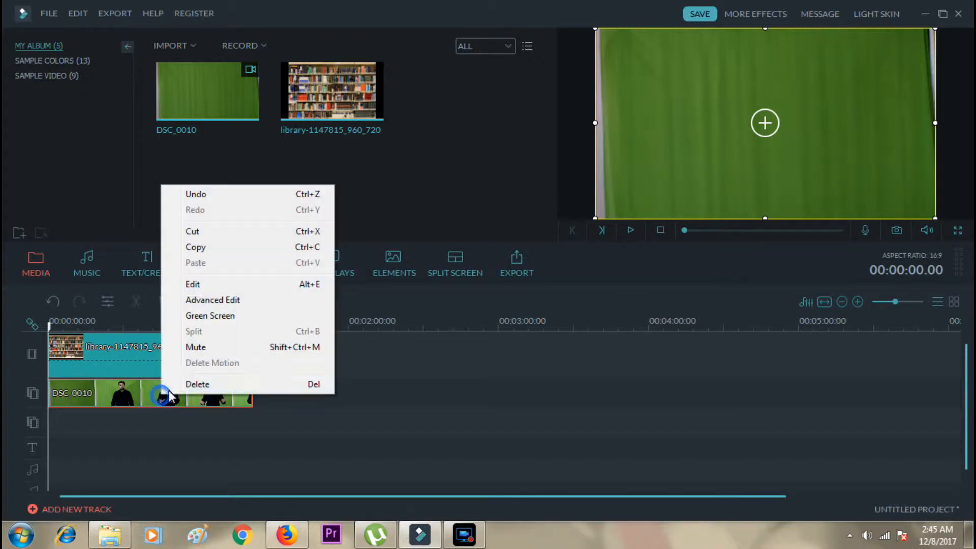
{"action": "left_click", "coordinate": [209, 318]}
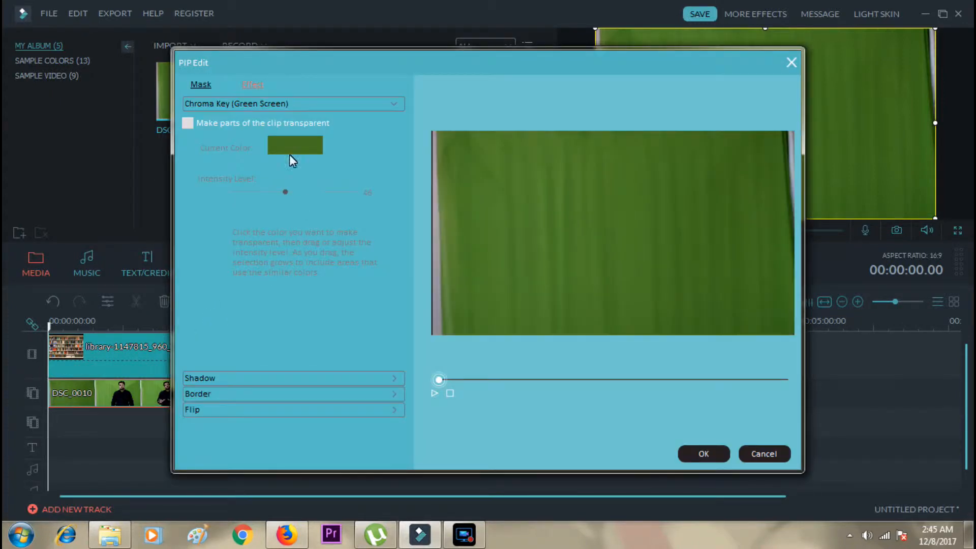
{"action": "left_click", "coordinate": [187, 124]}
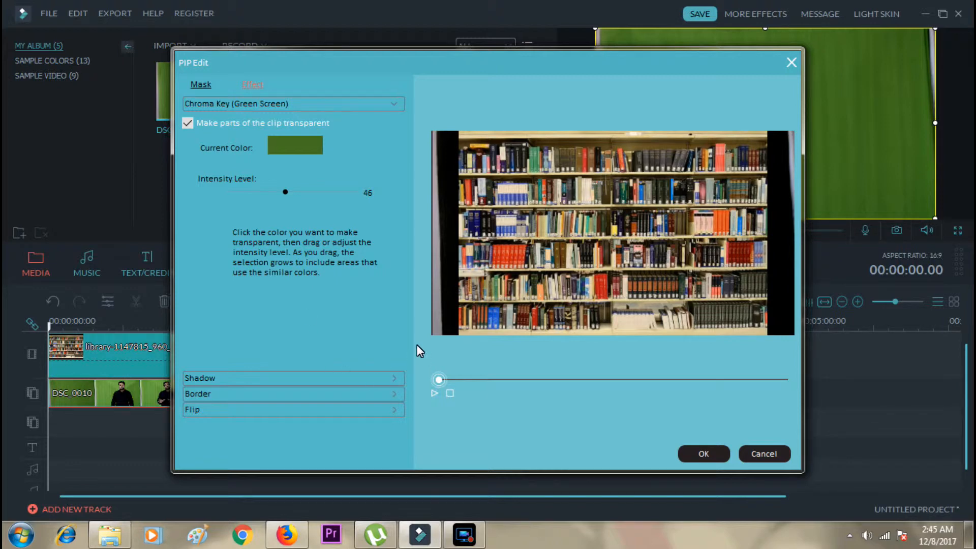
{"action": "left_click_drag", "start_coordinate": [284, 192], "coordinate": [332, 196]}
{"action": "left_click_drag", "start_coordinate": [355, 193], "coordinate": [204, 196]}
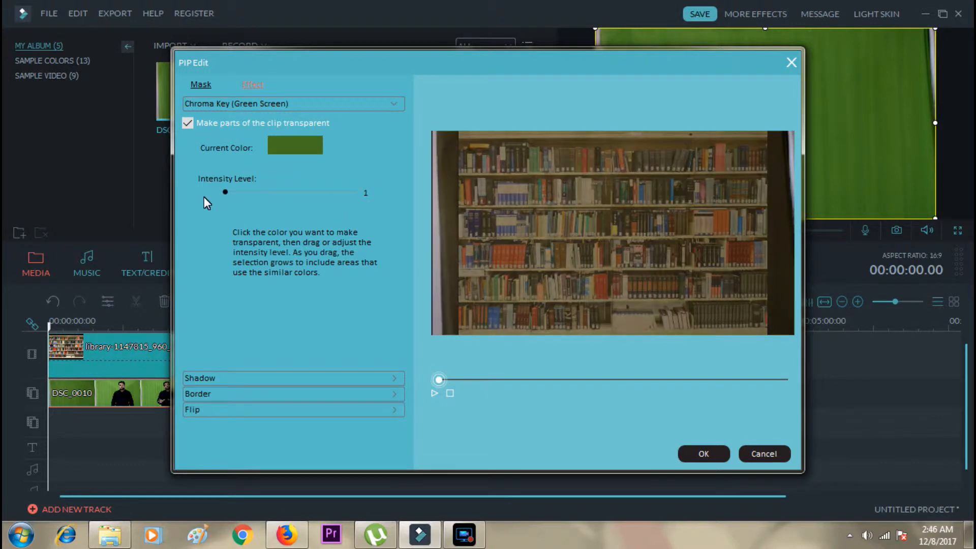
{"action": "left_click_drag", "start_coordinate": [228, 192], "coordinate": [283, 196]}
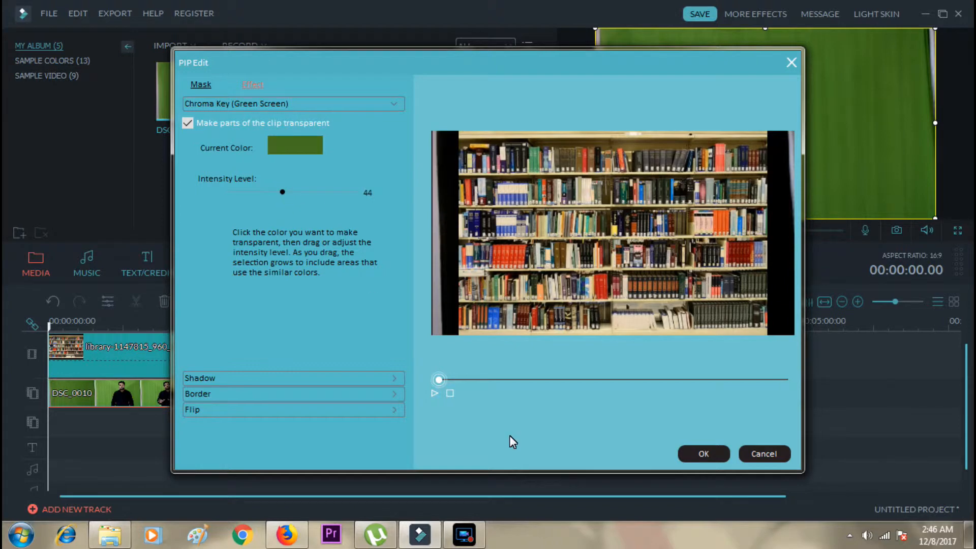
{"action": "left_click", "coordinate": [702, 455]}
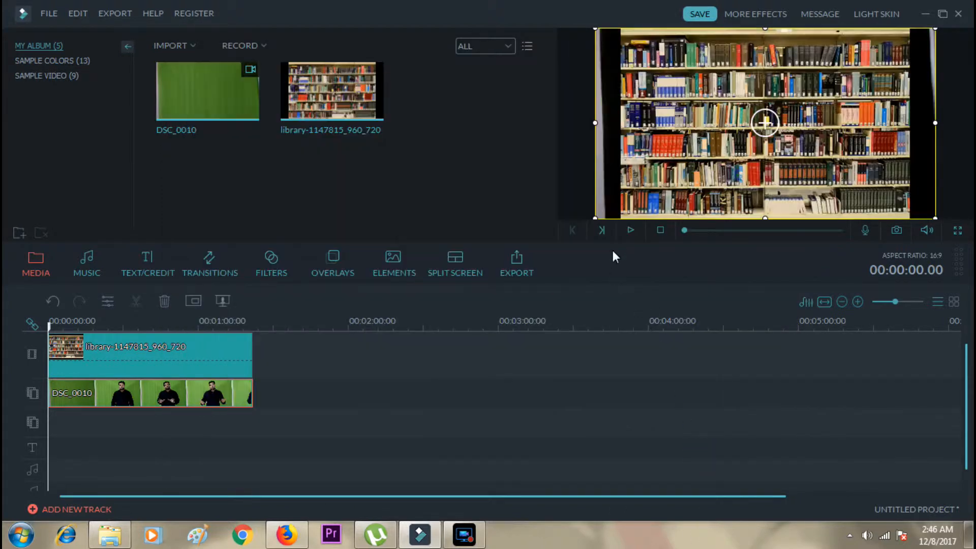
Play the keyed footage over the library background and pause at about 17 seconds.
{"action": "left_click", "coordinate": [631, 229]}
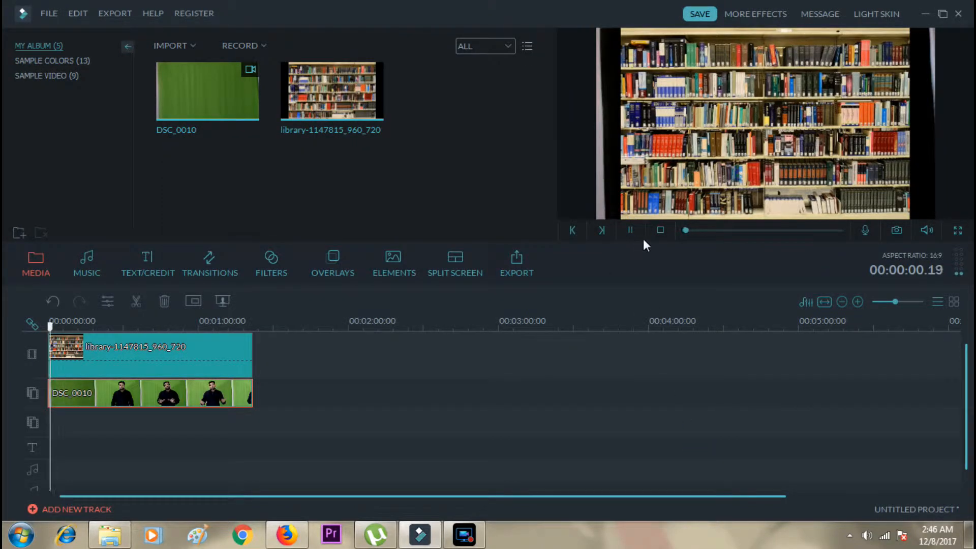
{"action": "left_click_drag", "start_coordinate": [700, 228], "coordinate": [696, 231]}
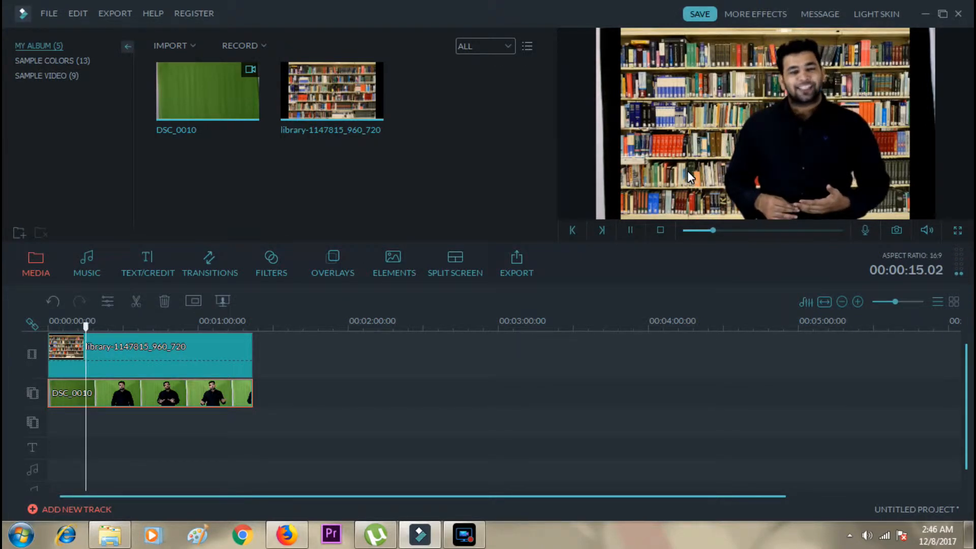
{"action": "left_click", "coordinate": [630, 230]}
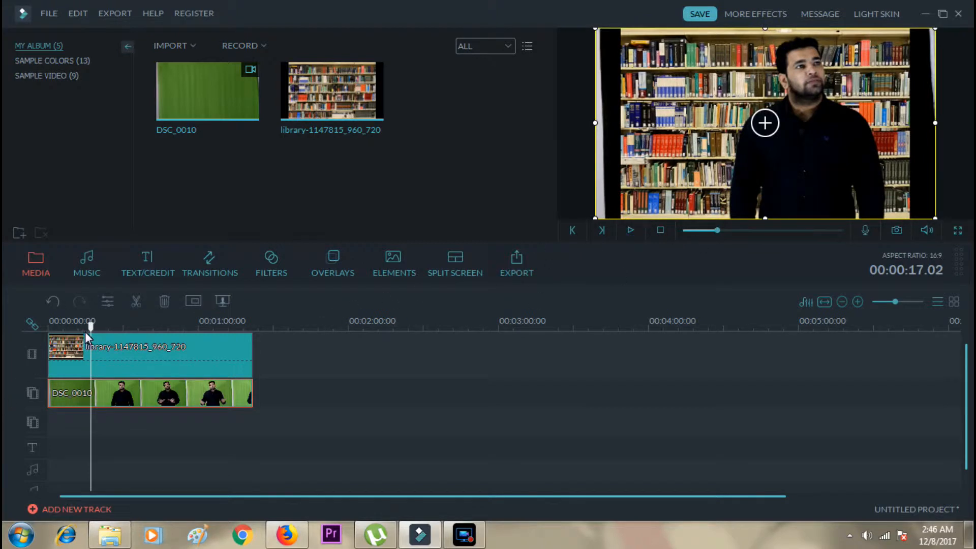
Split the DSC_0010 clip at 00:00:16.07 and delete the part after the cut.
{"action": "left_click_drag", "start_coordinate": [91, 330], "coordinate": [89, 332]}
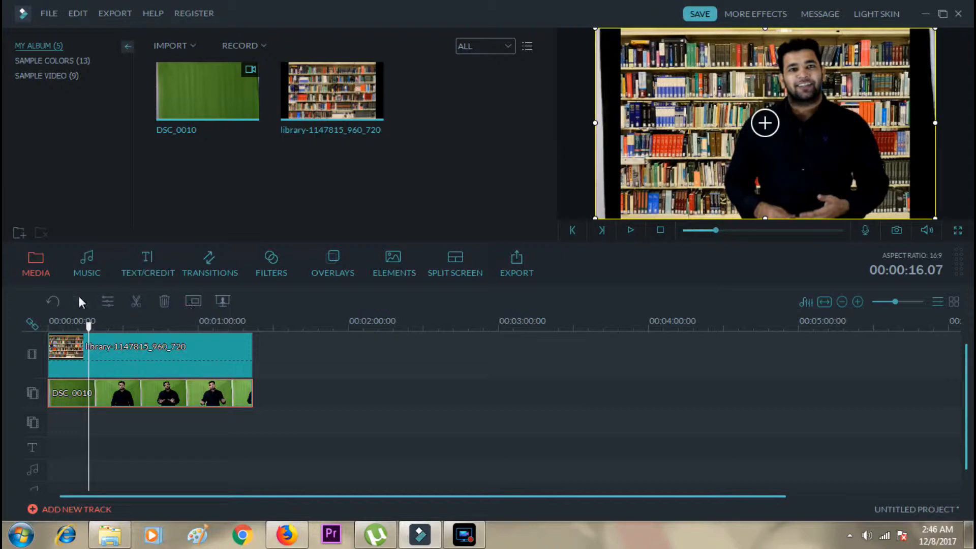
{"action": "left_click", "coordinate": [134, 300]}
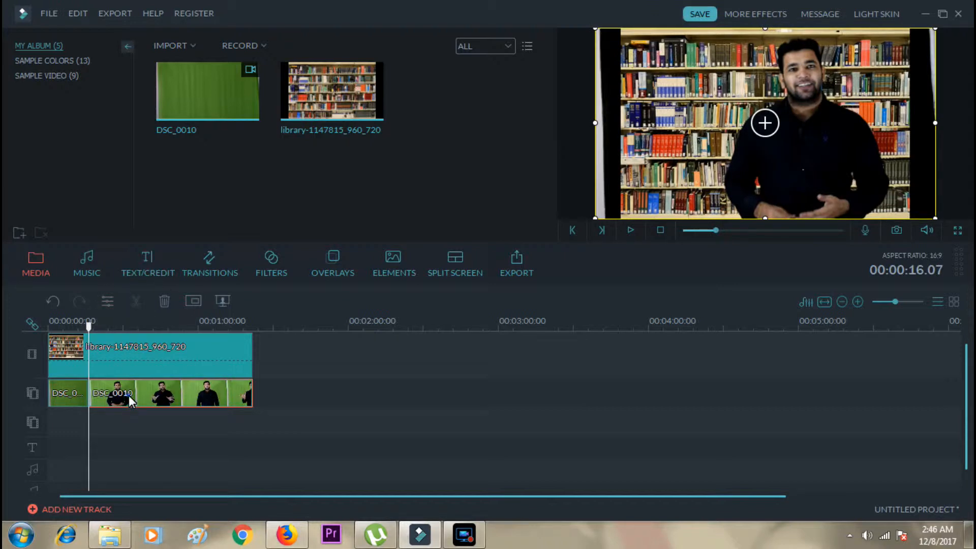
{"action": "key", "text": "Delete"}
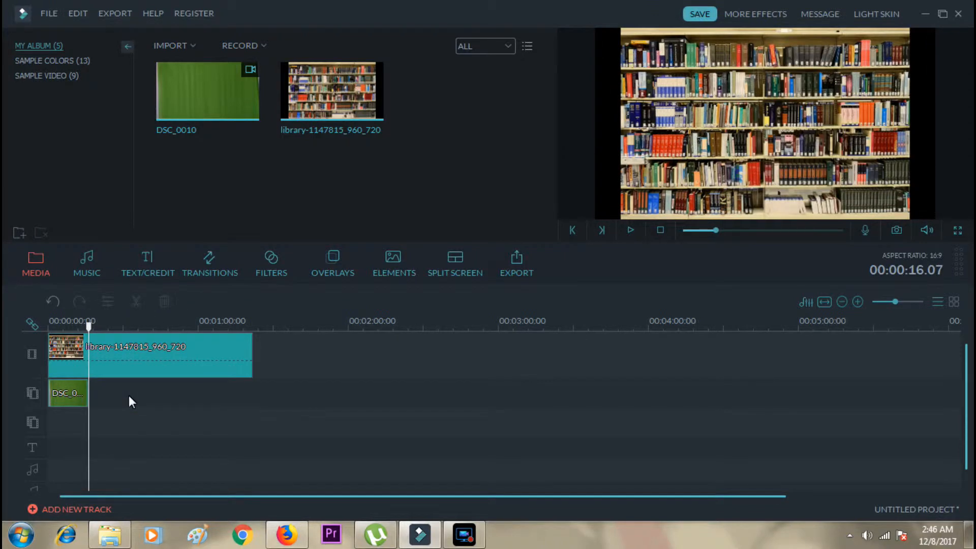
{"action": "left_click", "coordinate": [151, 361]}
{"action": "key", "text": "Delete"}
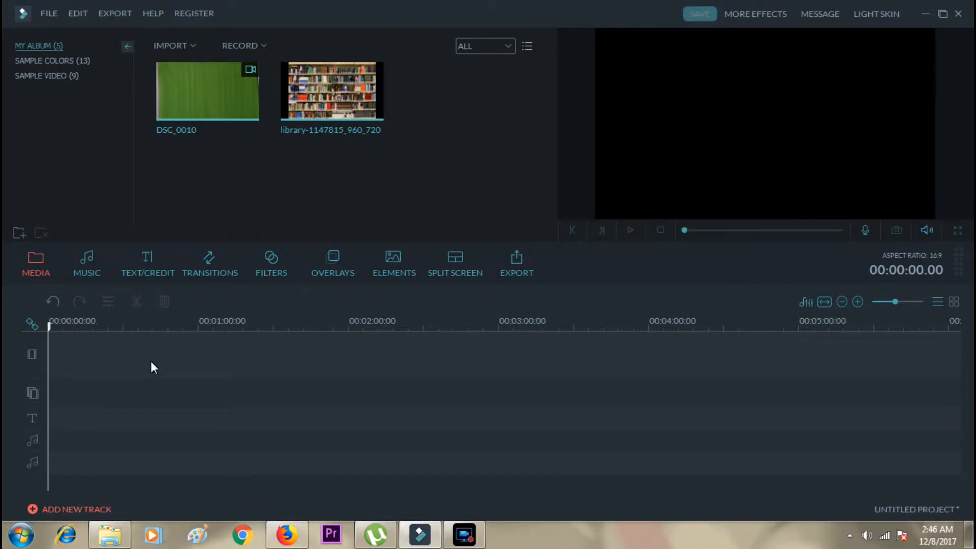
{"action": "key", "text": "ctrl+z"}
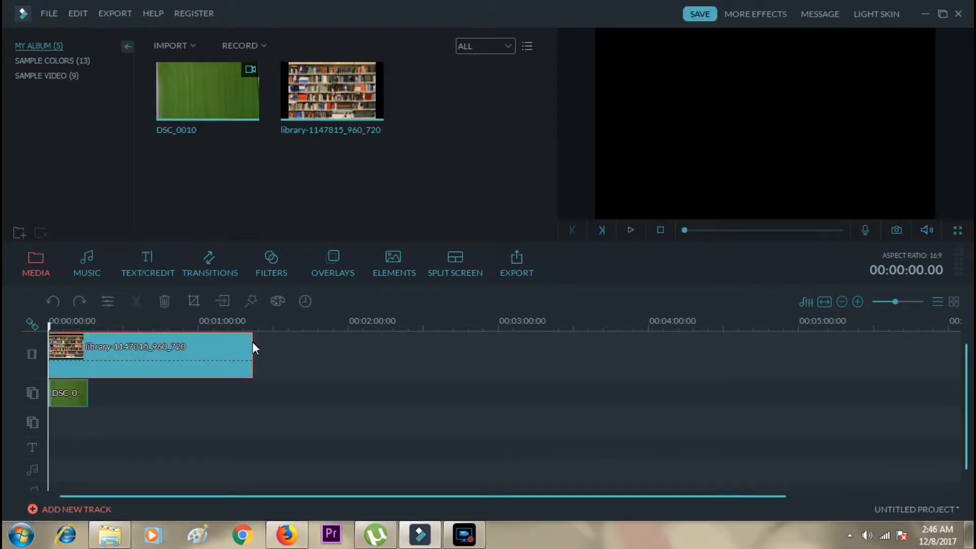
Shorten the library image clip so it ends together with the trimmed DSC_0010 clip.
{"action": "left_click_drag", "start_coordinate": [252, 350], "coordinate": [88, 359]}
Reopen the Green Screen settings of the DSC_0010 clip and preview a frame with the presenter in it.
{"action": "left_click", "coordinate": [62, 394]}
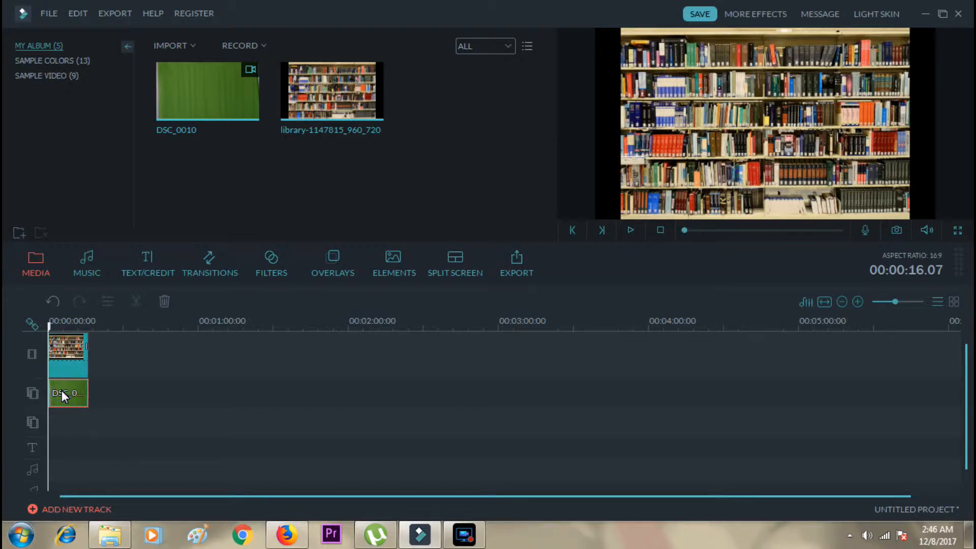
{"action": "right_click", "coordinate": [62, 390]}
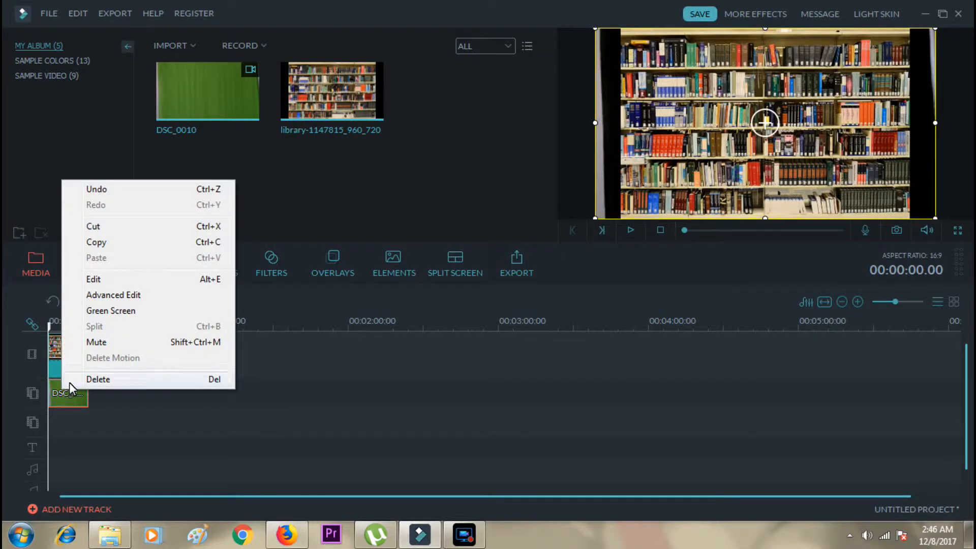
{"action": "left_click", "coordinate": [109, 313]}
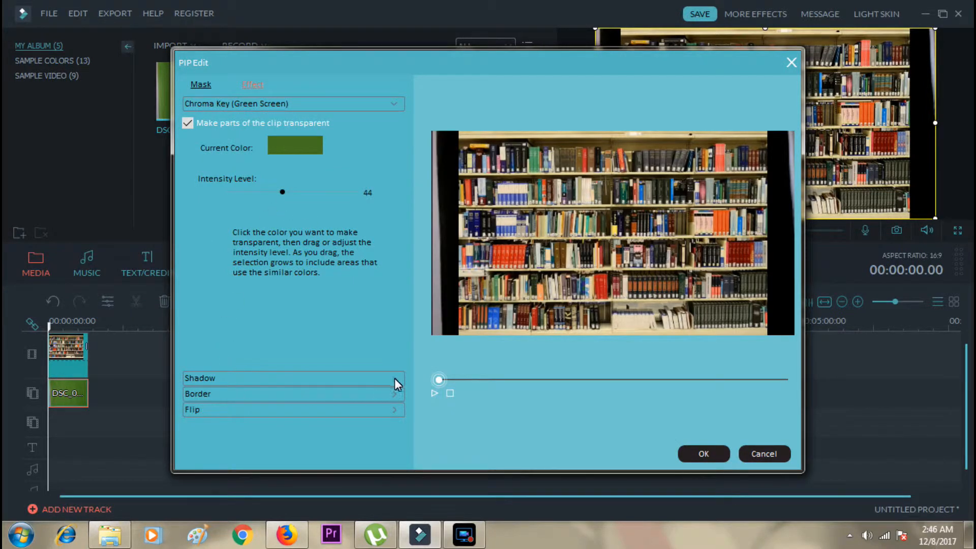
{"action": "left_click_drag", "start_coordinate": [438, 381], "coordinate": [576, 381]}
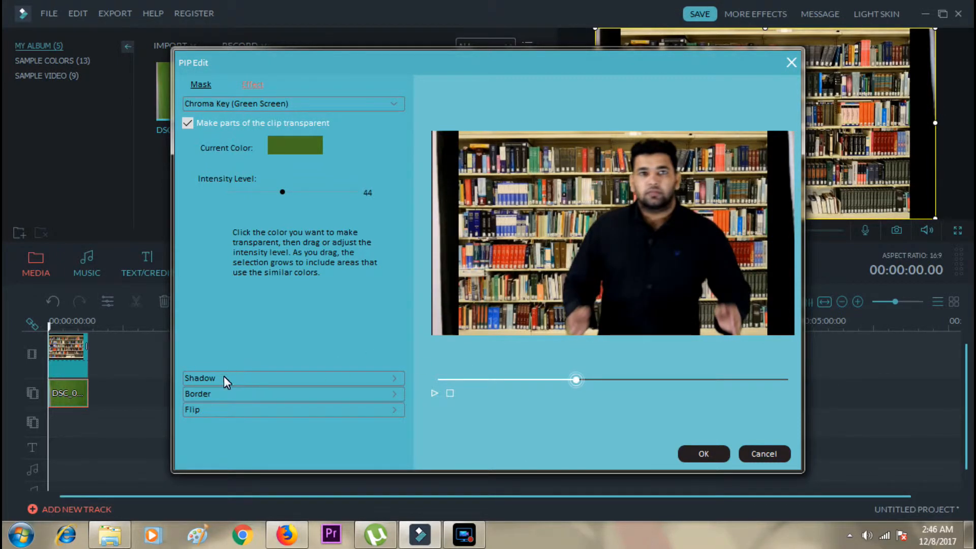
Try the Shadow effect on the DSC_0010 clip with its distance at 0, switch it off again and close the settings.
{"action": "left_click", "coordinate": [203, 379]}
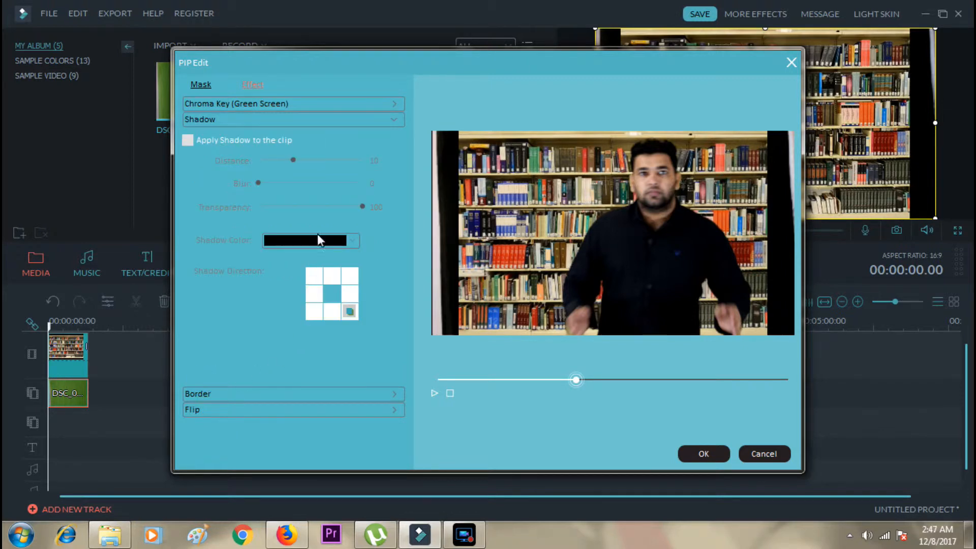
{"action": "left_click", "coordinate": [187, 140]}
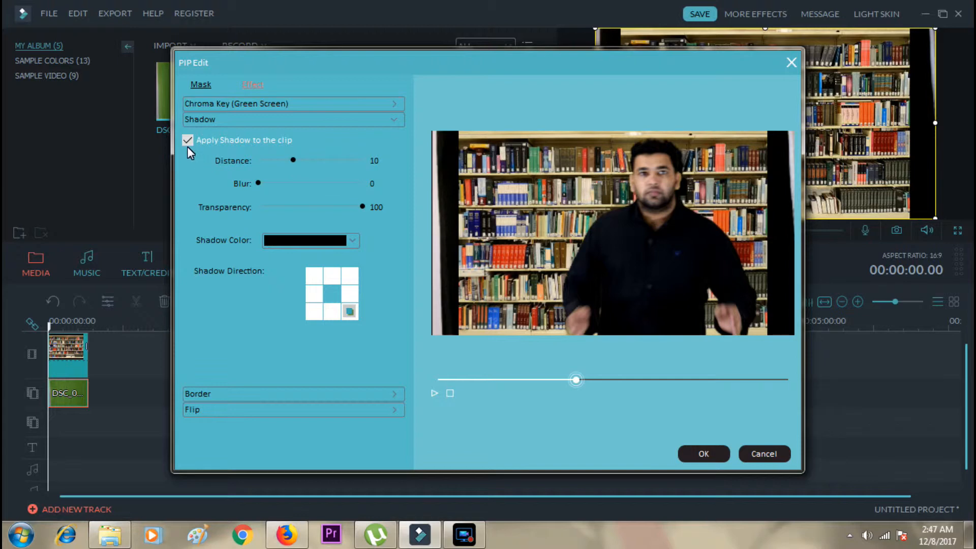
{"action": "left_click", "coordinate": [188, 141]}
{"action": "left_click", "coordinate": [188, 140]}
{"action": "left_click", "coordinate": [187, 140]}
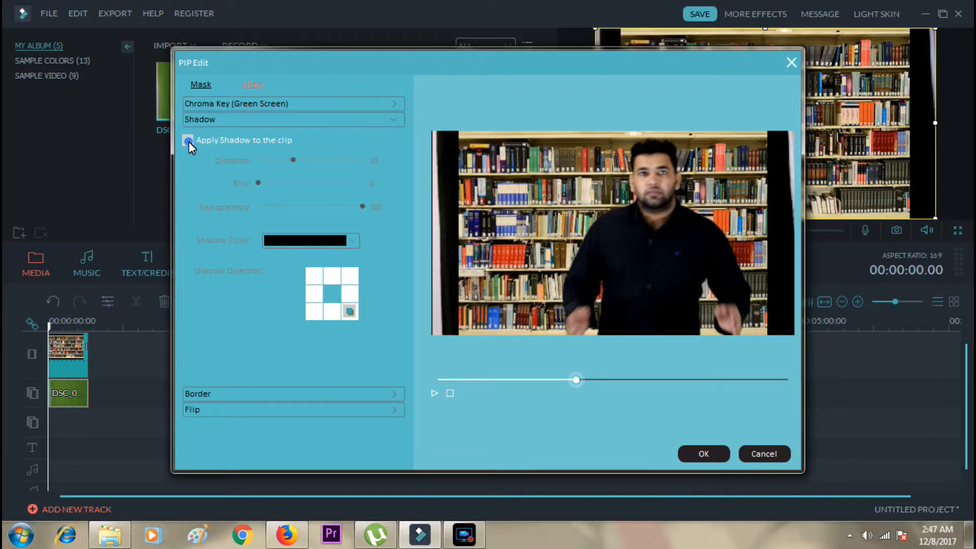
{"action": "left_click", "coordinate": [187, 140]}
{"action": "left_click_drag", "start_coordinate": [292, 160], "coordinate": [250, 167]}
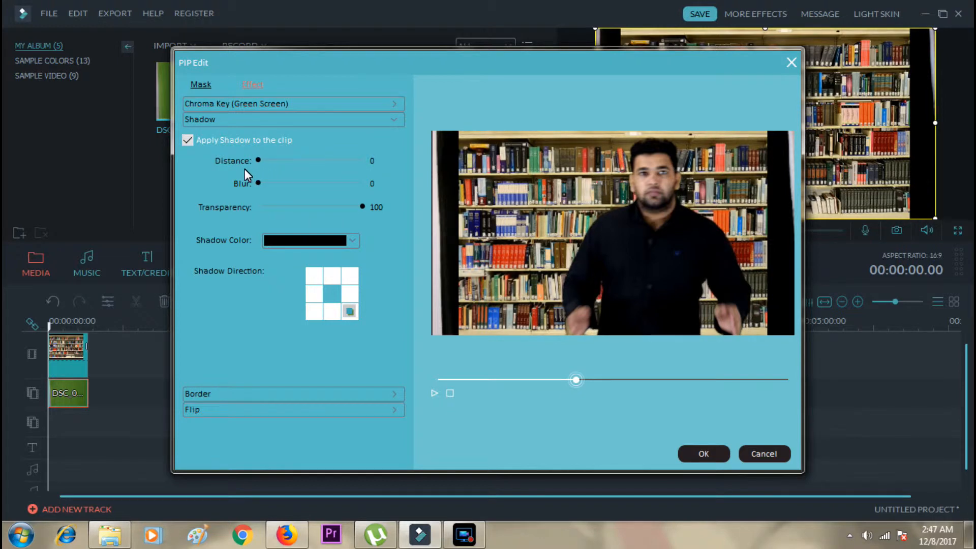
{"action": "mouse_move", "coordinate": [363, 208]}
{"action": "left_mouse_down"}
{"action": "mouse_move", "coordinate": [296, 220]}
{"action": "mouse_move", "coordinate": [373, 208]}
{"action": "left_mouse_up"}
{"action": "left_click", "coordinate": [187, 140]}
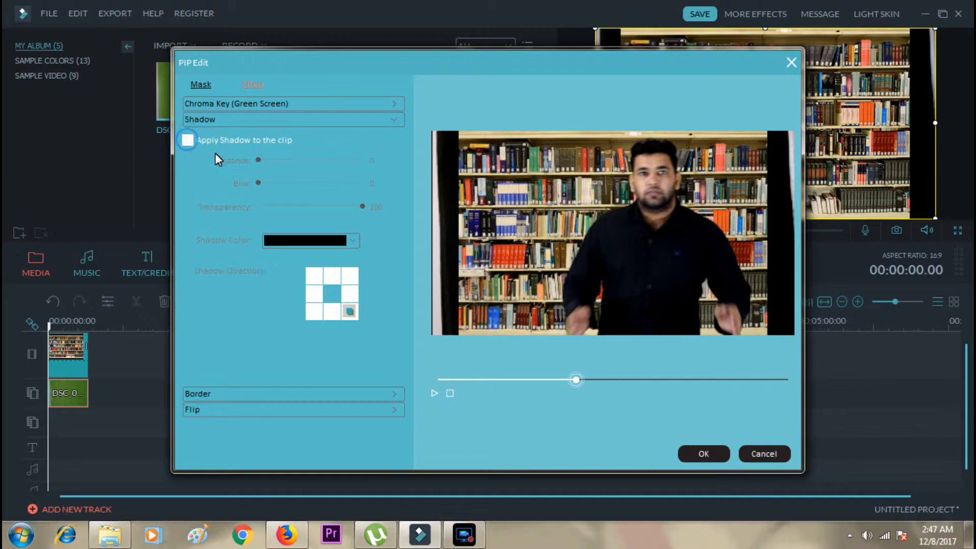
{"action": "left_click", "coordinate": [697, 455]}
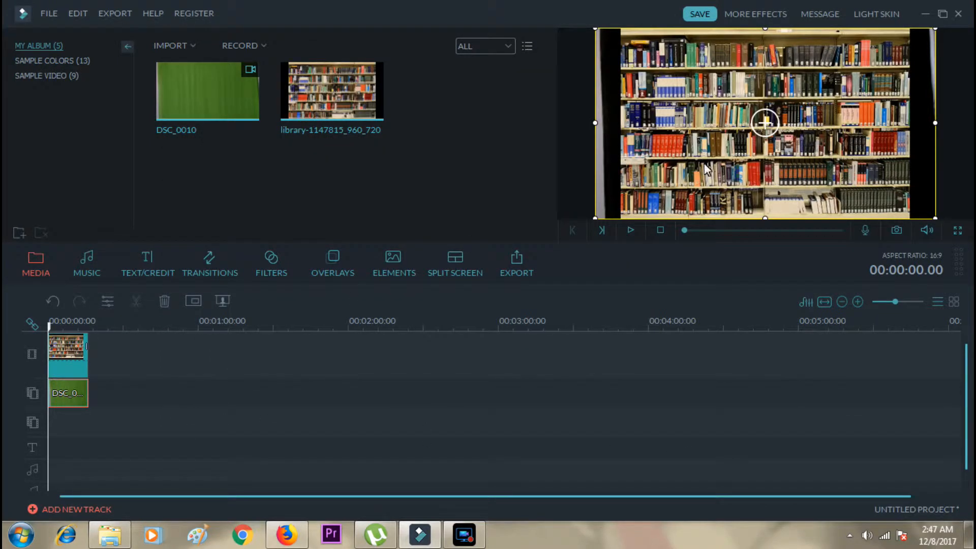
Play the trimmed green-screen composite from the start to check the result.
{"action": "left_click", "coordinate": [73, 346]}
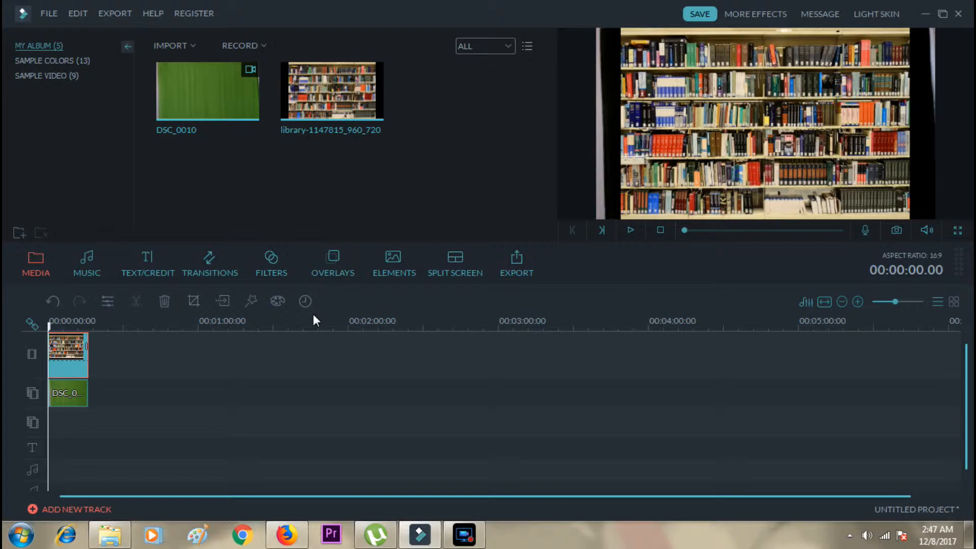
{"action": "left_click", "coordinate": [630, 231]}
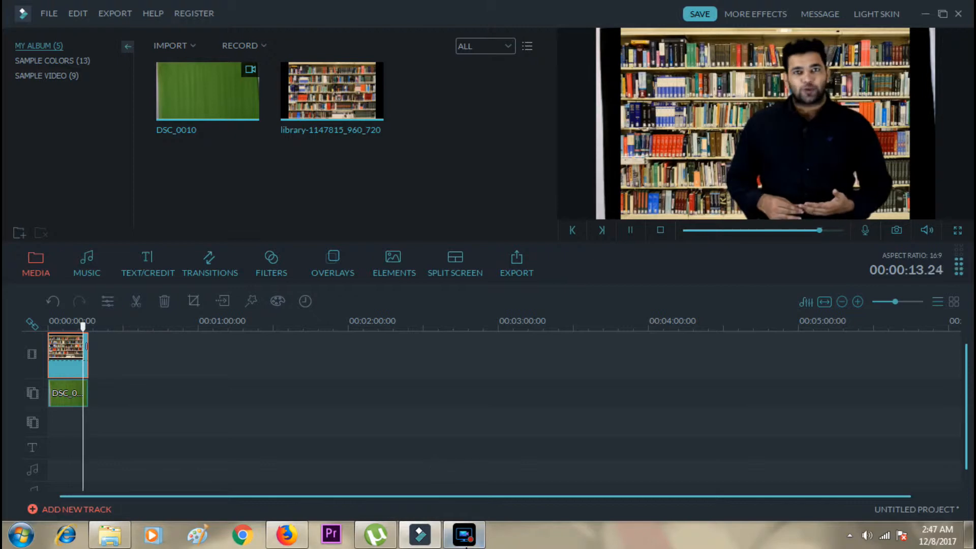
{"action": "left_click", "coordinate": [465, 535]}
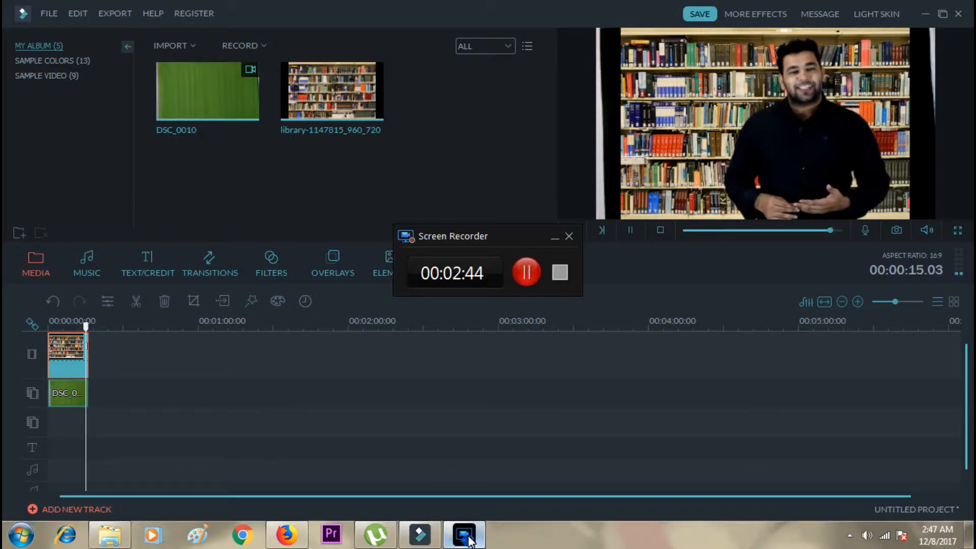
{"action": "left_click", "coordinate": [560, 272]}
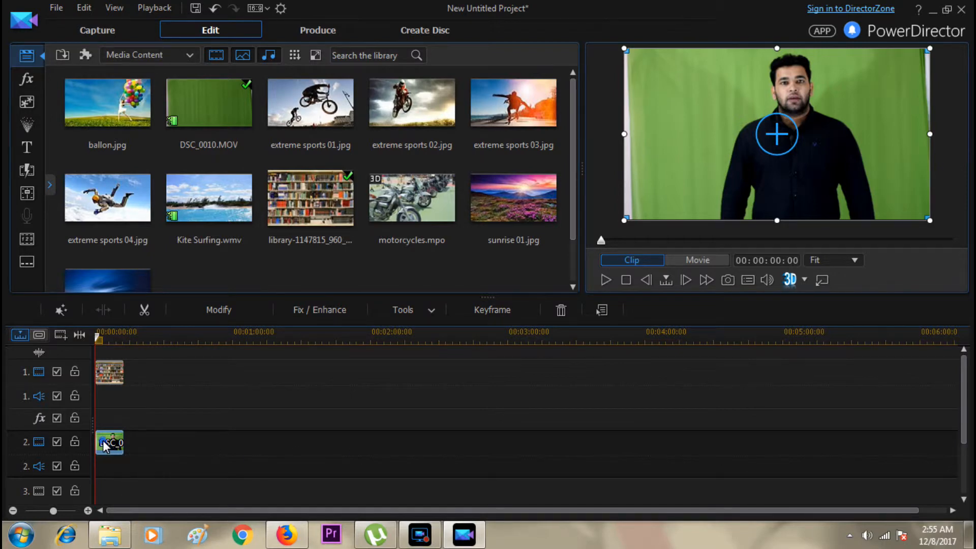
Open the DSC_0010 clip in the PiP Designer and enlarge it to a scale of 1.090 with its Y position at 0.545.
{"action": "left_click", "coordinate": [108, 371]}
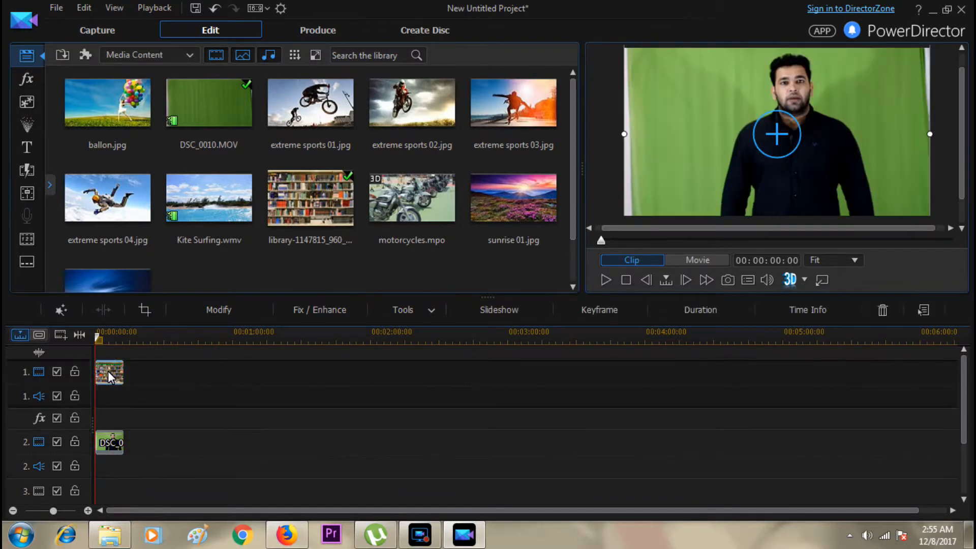
{"action": "left_click", "coordinate": [109, 445]}
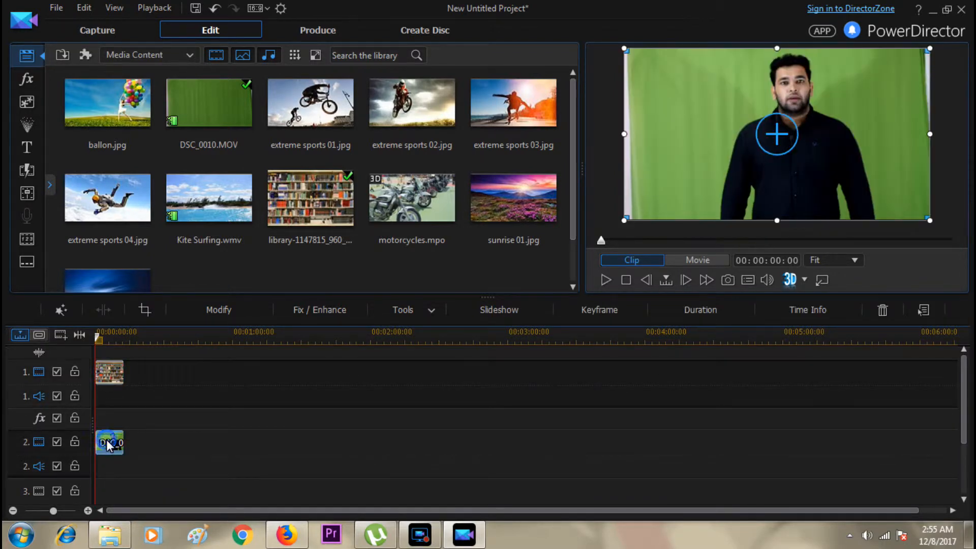
{"action": "left_click", "coordinate": [221, 310]}
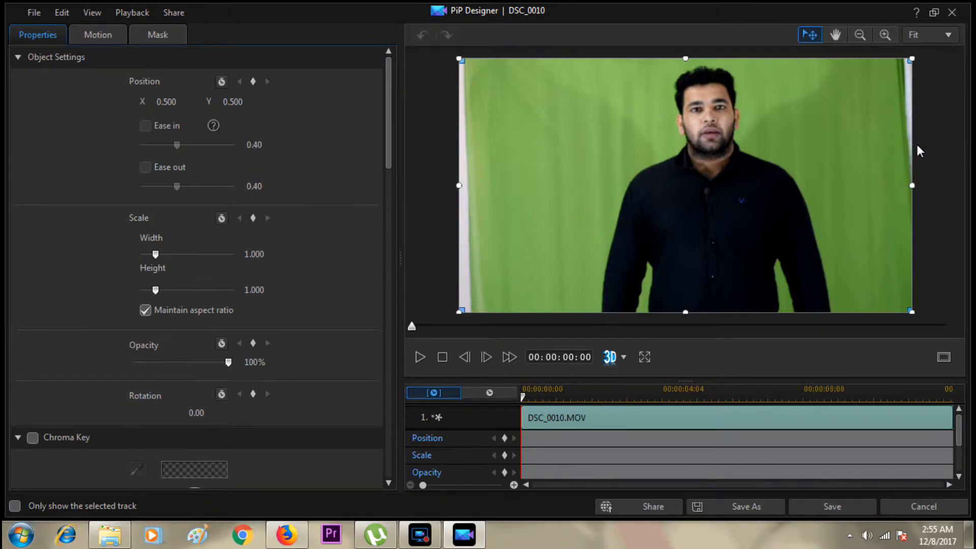
{"action": "left_click", "coordinate": [686, 313]}
{"action": "left_click_drag", "start_coordinate": [686, 316], "coordinate": [688, 332]}
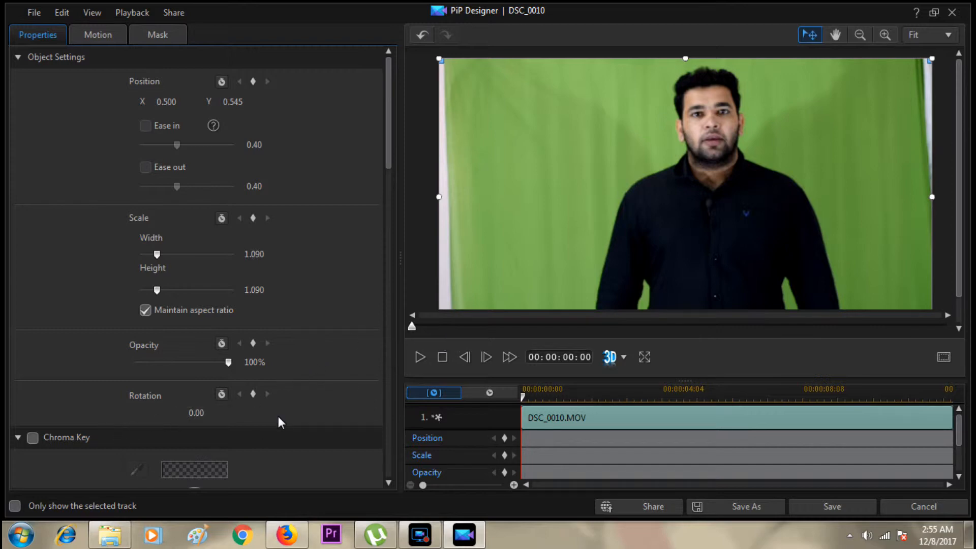
Enable Chroma Key for the DSC_0010 clip and sample the green backdrop beside the presenter as the key color.
{"action": "left_click_drag", "start_coordinate": [387, 163], "coordinate": [391, 247]}
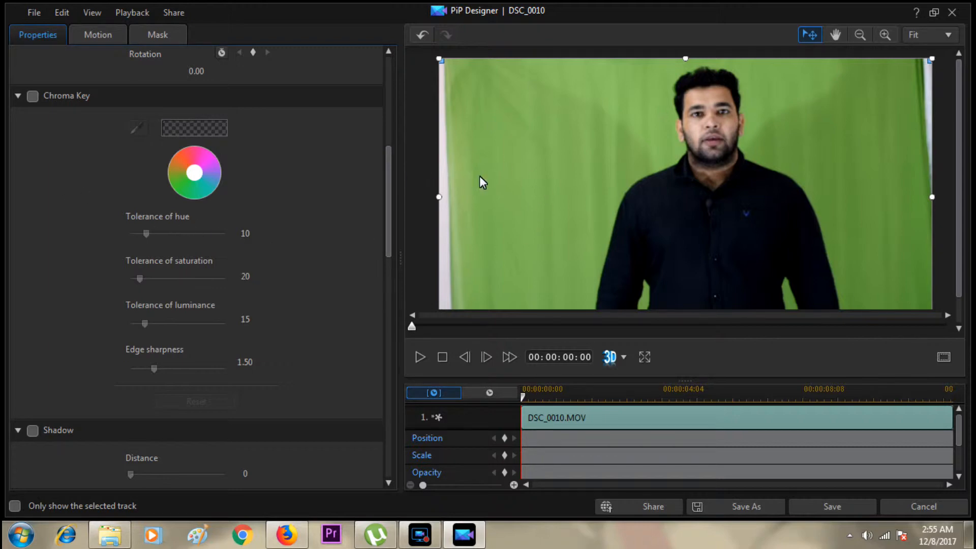
{"action": "left_click", "coordinate": [32, 96]}
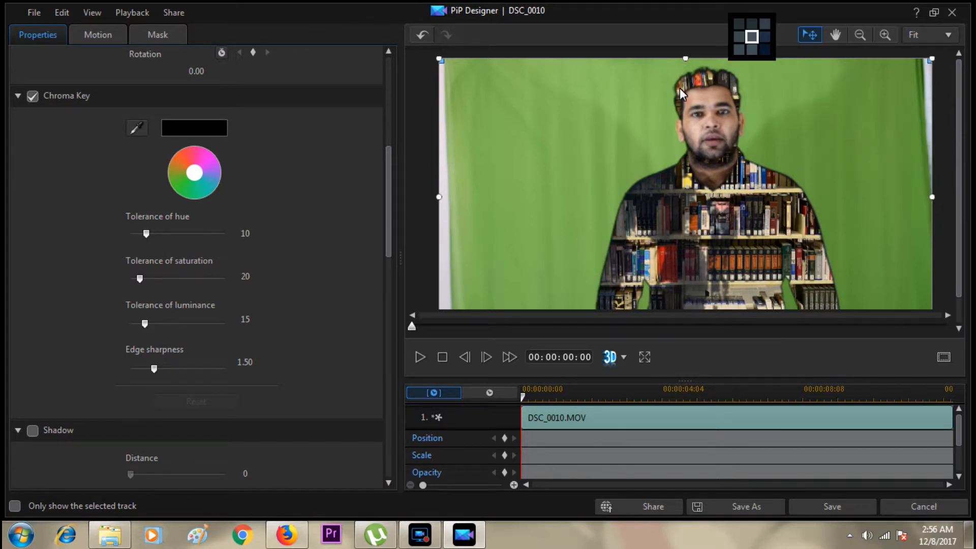
{"action": "left_click", "coordinate": [798, 145]}
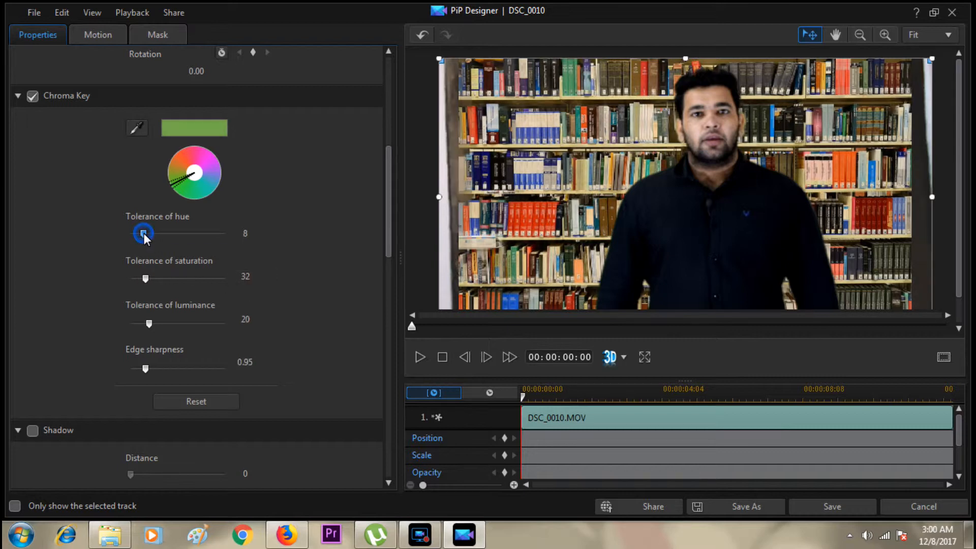
Set the chroma key tolerances to hue 12, saturation 45 and luminance 28, and the edge sharpness to 1.95.
{"action": "left_click_drag", "start_coordinate": [144, 233], "coordinate": [150, 233]}
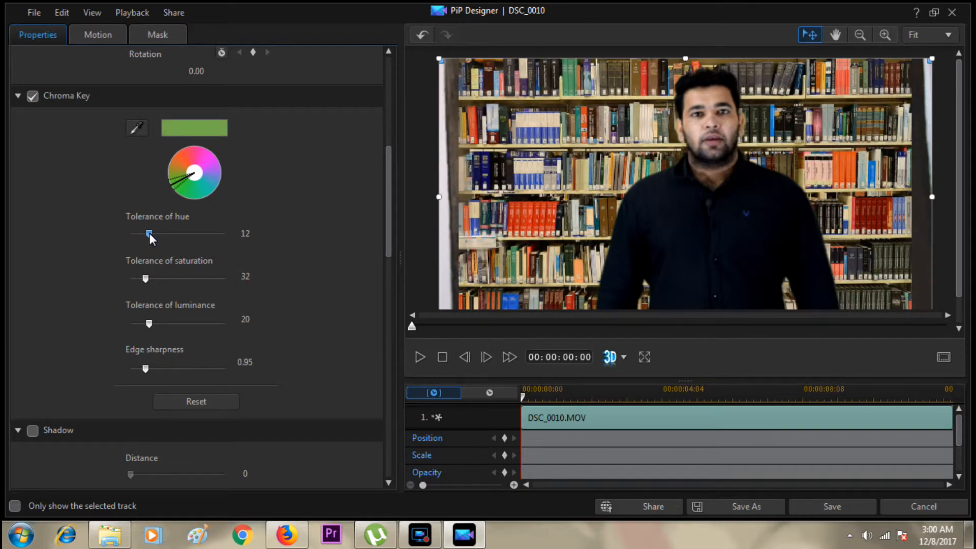
{"action": "left_click_drag", "start_coordinate": [146, 280], "coordinate": [151, 278]}
{"action": "left_click_drag", "start_coordinate": [148, 325], "coordinate": [157, 324]}
{"action": "left_click_drag", "start_coordinate": [150, 368], "coordinate": [161, 368]}
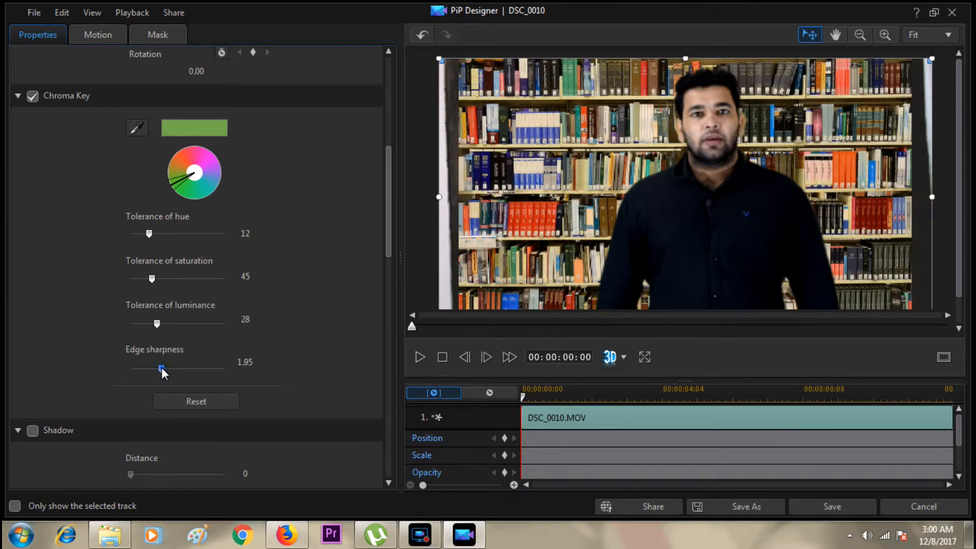
Preview the keyed DSC_0010 clip, save its PiP Designer changes and check the composite in the main preview.
{"action": "left_click", "coordinate": [411, 351]}
{"action": "left_click", "coordinate": [821, 504]}
{"action": "left_click", "coordinate": [823, 505]}
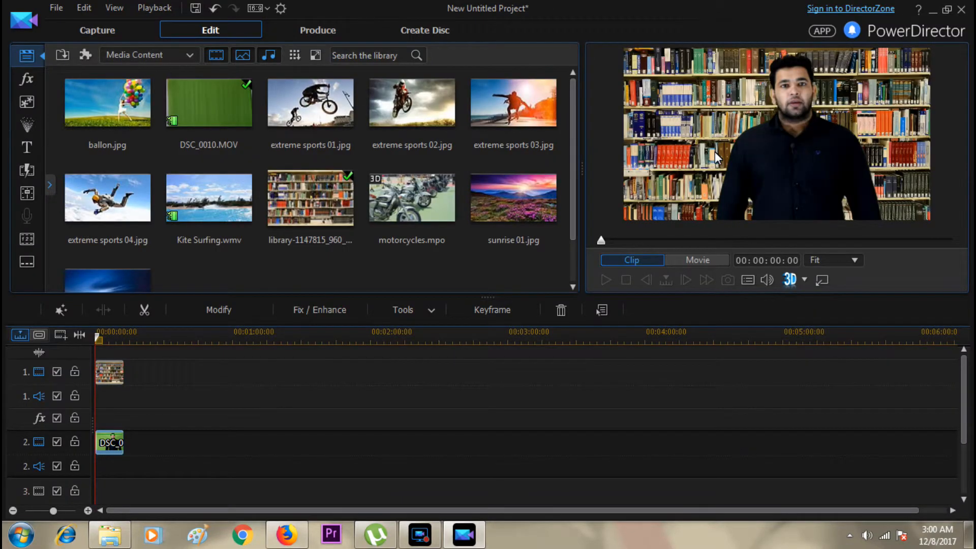
{"action": "left_click", "coordinate": [715, 152]}
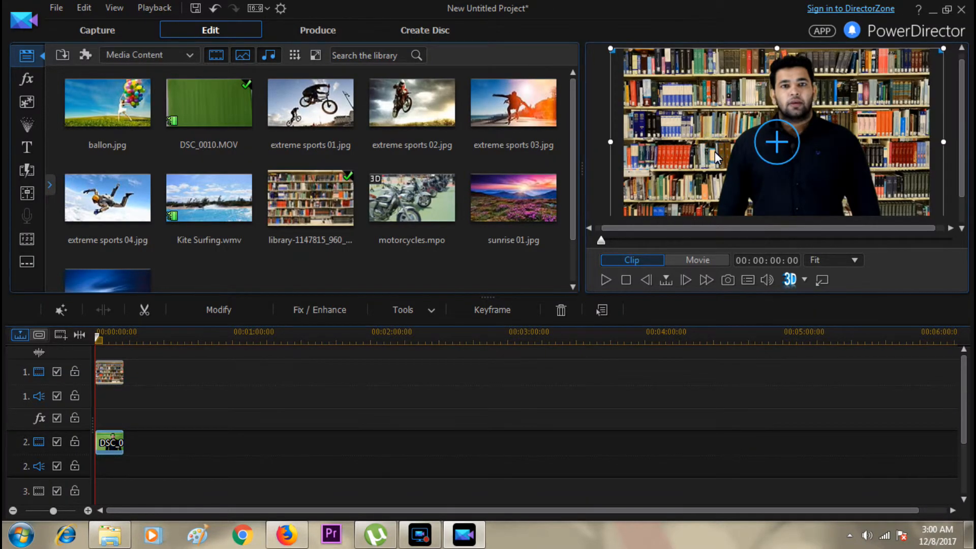
{"action": "double_click", "coordinate": [877, 209]}
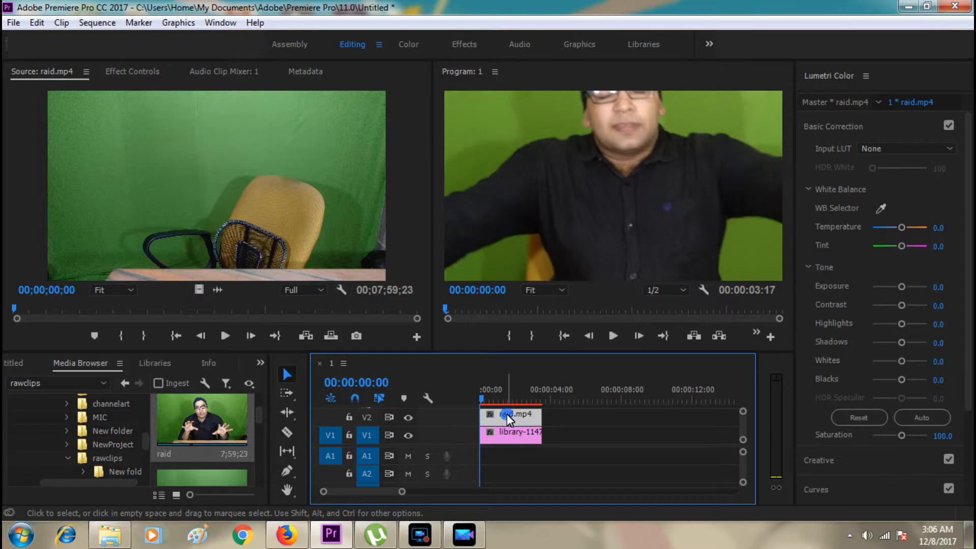
In Premiere Pro, search the effects for "ultra" and apply Ultra Key to the raid.mp4 clip on V2.
{"action": "left_click", "coordinate": [511, 435]}
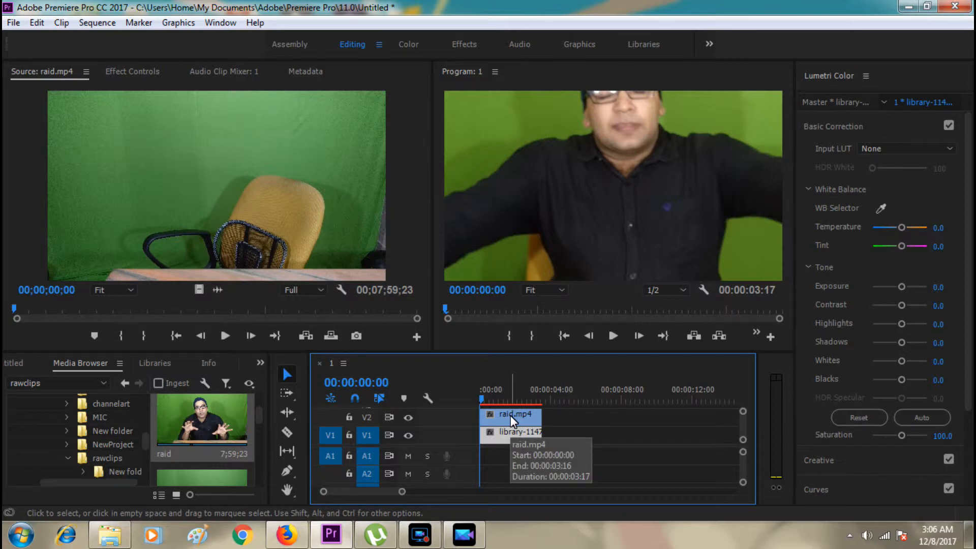
{"action": "left_click", "coordinate": [511, 416]}
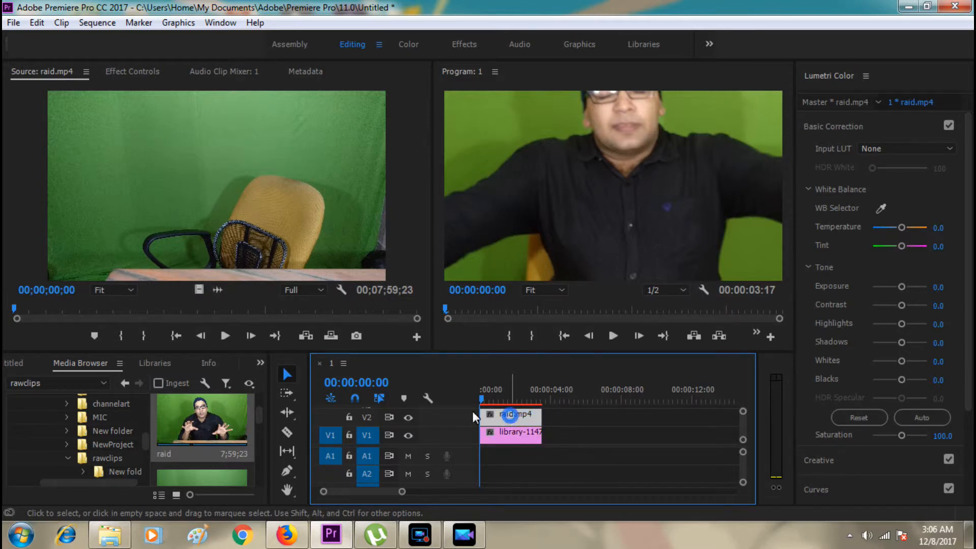
{"action": "left_click", "coordinate": [260, 363]}
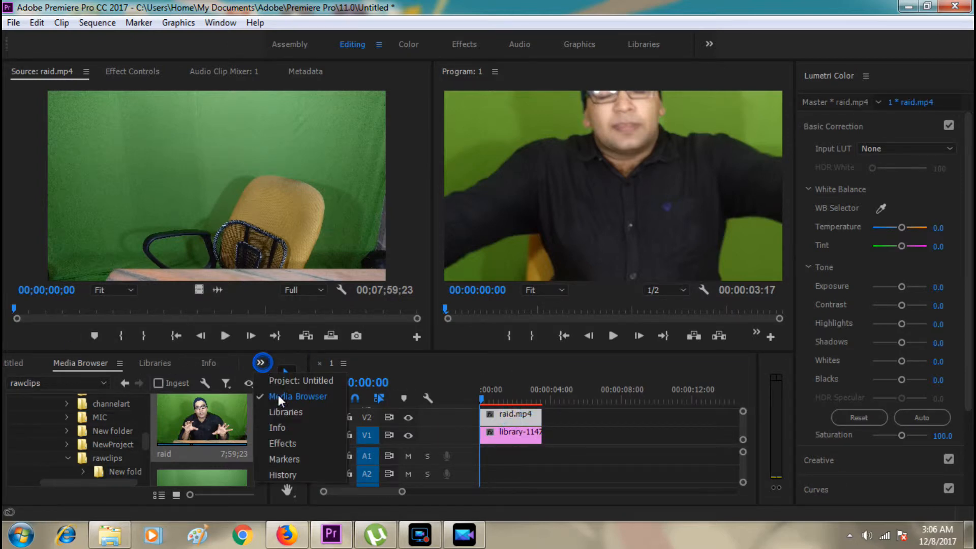
{"action": "left_click", "coordinate": [287, 443]}
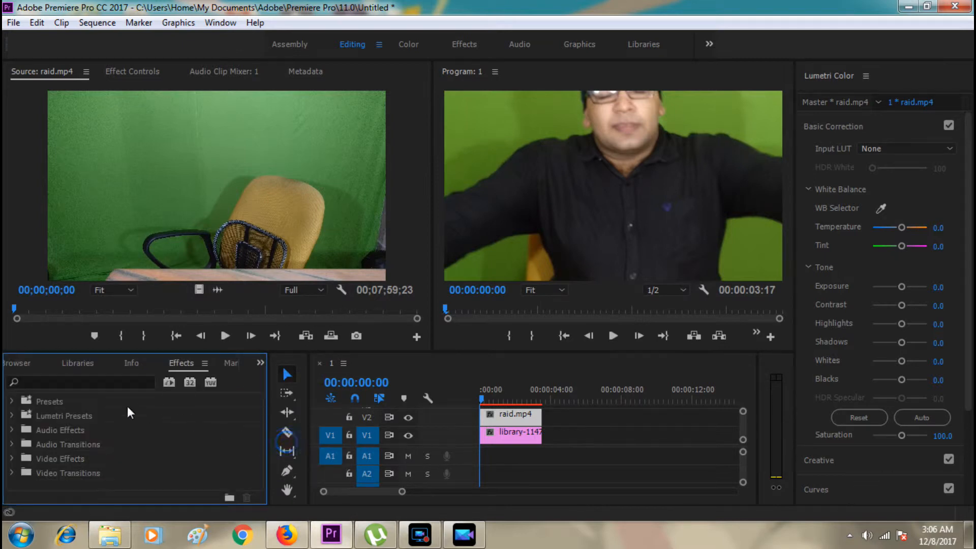
{"action": "left_click", "coordinate": [104, 382]}
{"action": "type", "text": "u"}
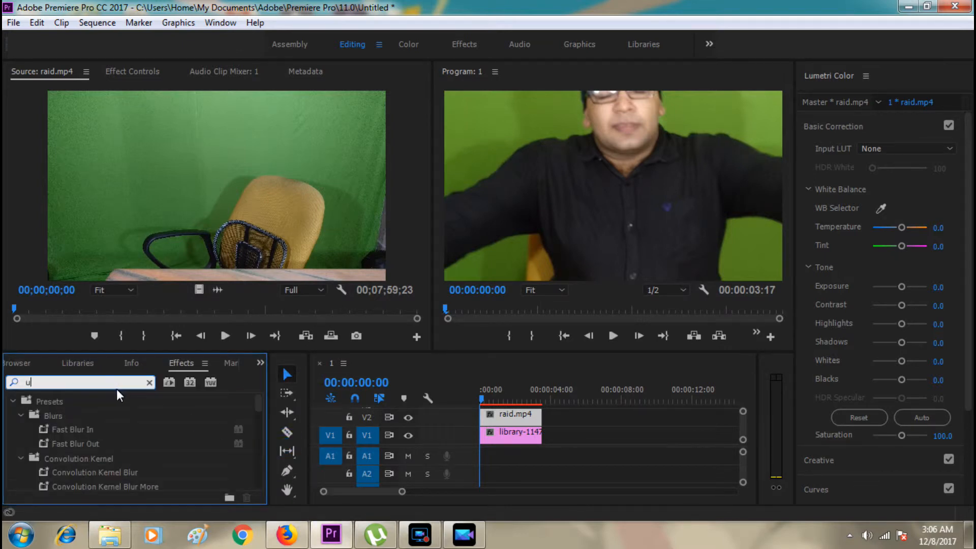
{"action": "type", "text": "ltra"}
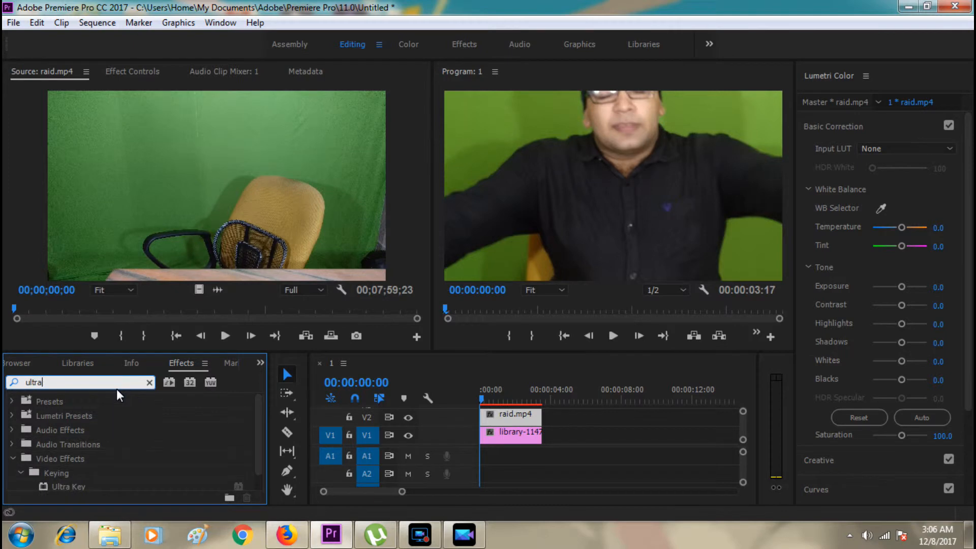
{"action": "left_click_drag", "start_coordinate": [63, 484], "coordinate": [510, 416]}
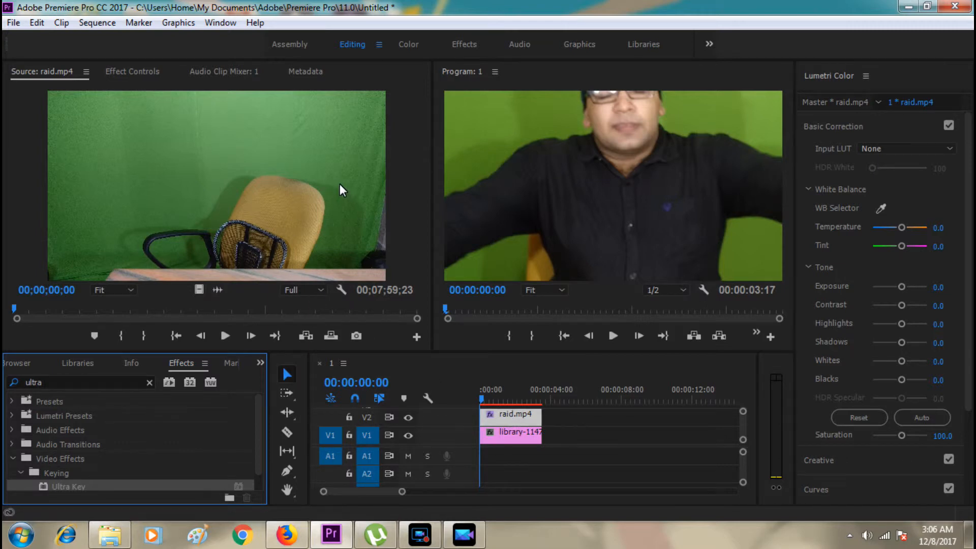
Set the Ultra Key color of the raid.mp4 clip by sampling the green backdrop in the program preview.
{"action": "left_click", "coordinate": [118, 71]}
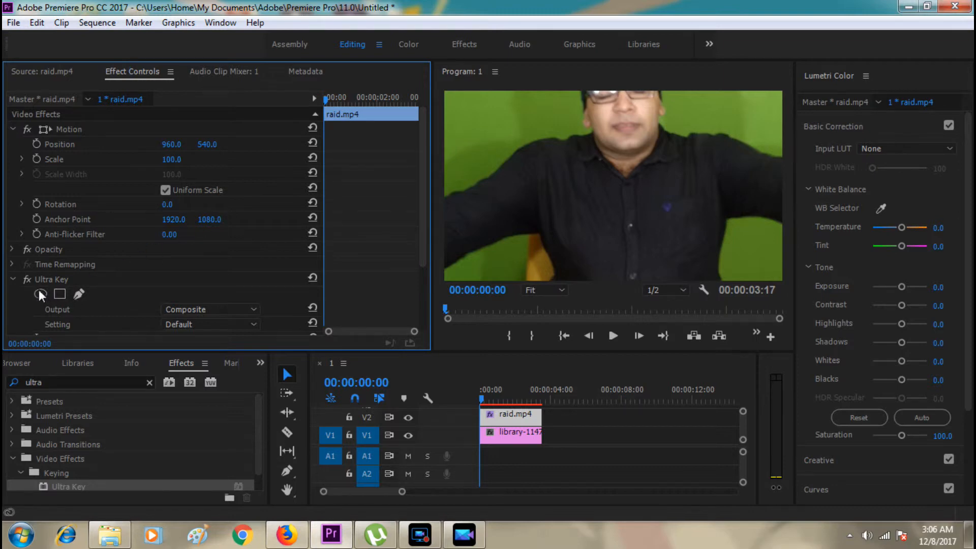
{"action": "left_click_drag", "start_coordinate": [420, 143], "coordinate": [419, 214]}
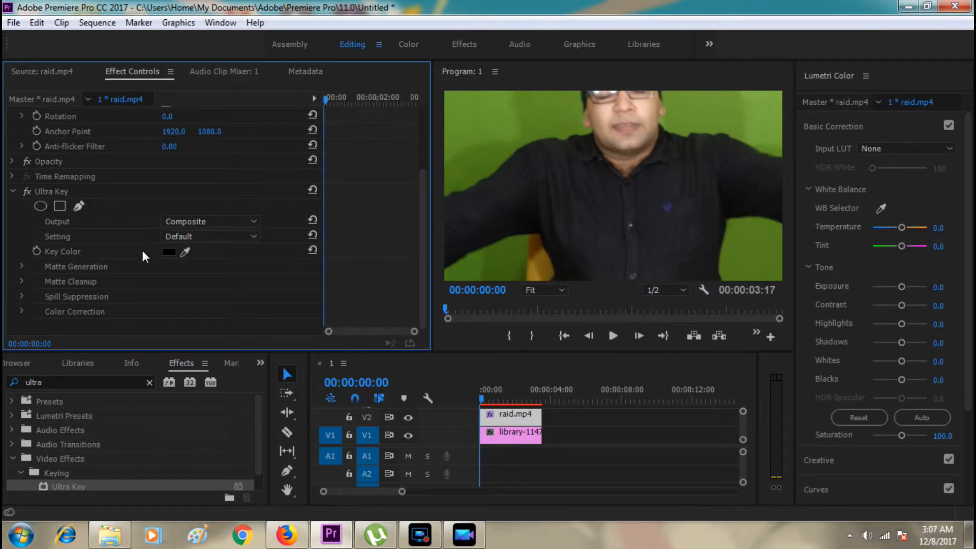
{"action": "left_click", "coordinate": [184, 252]}
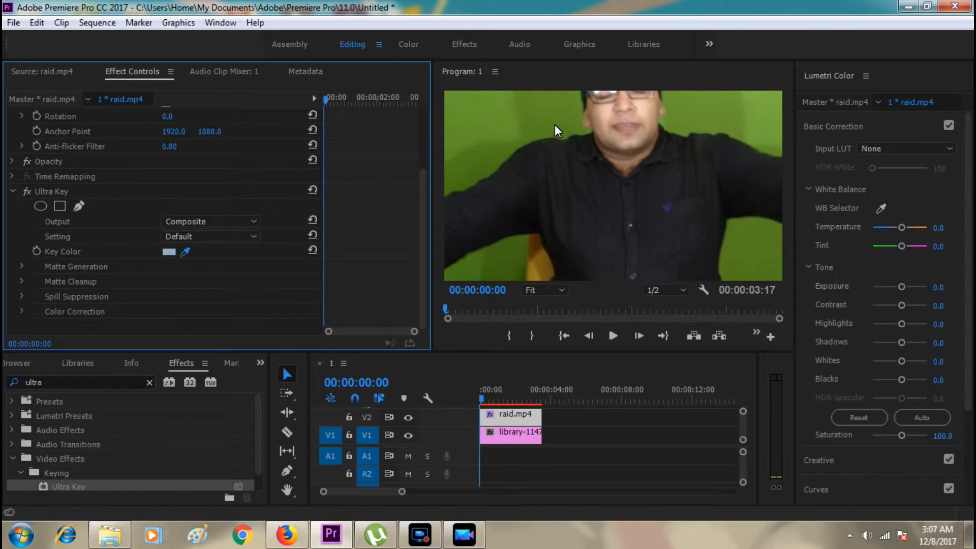
{"action": "left_click", "coordinate": [700, 112]}
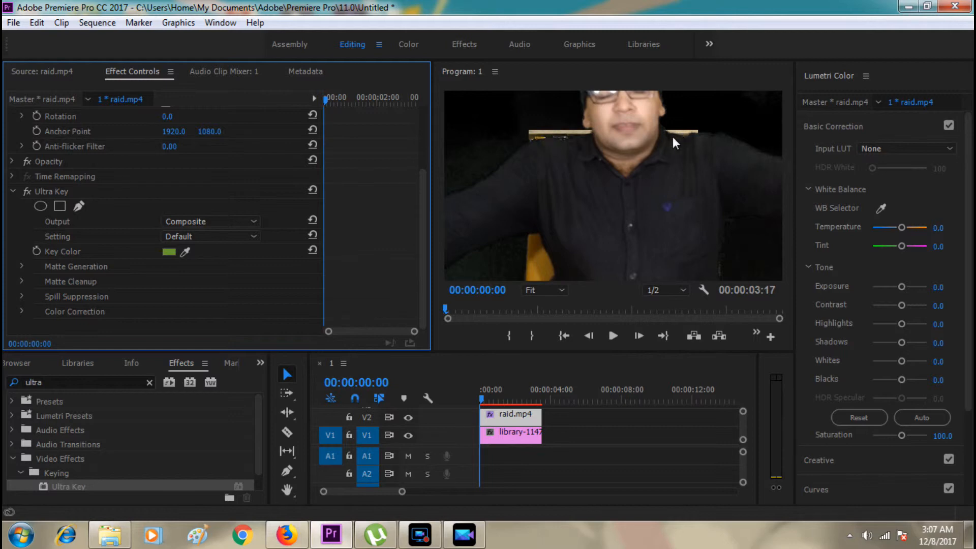
Enlarge the library image clip on V1 with Scale to Frame Size and a scale of 170.1 so it fills the frame.
{"action": "right_click", "coordinate": [514, 435]}
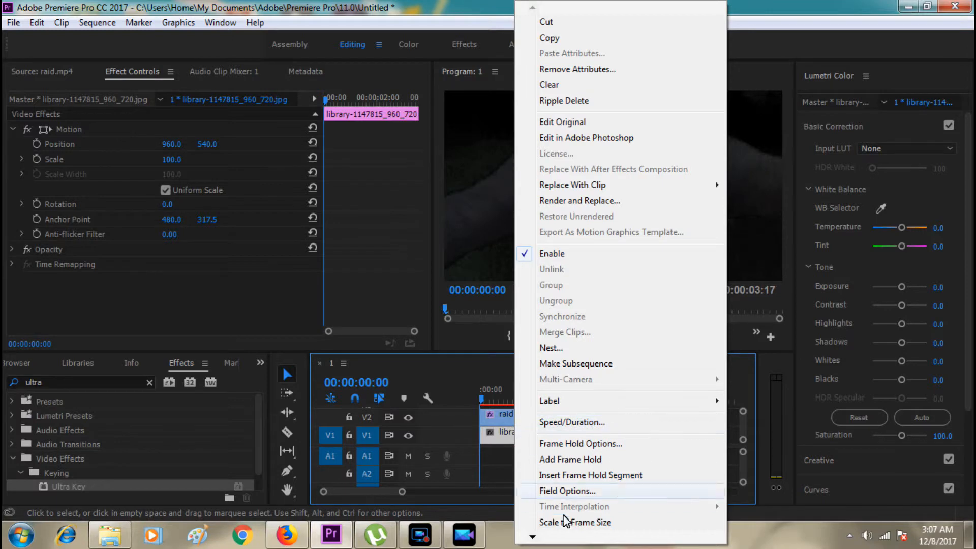
{"action": "left_click", "coordinate": [564, 522]}
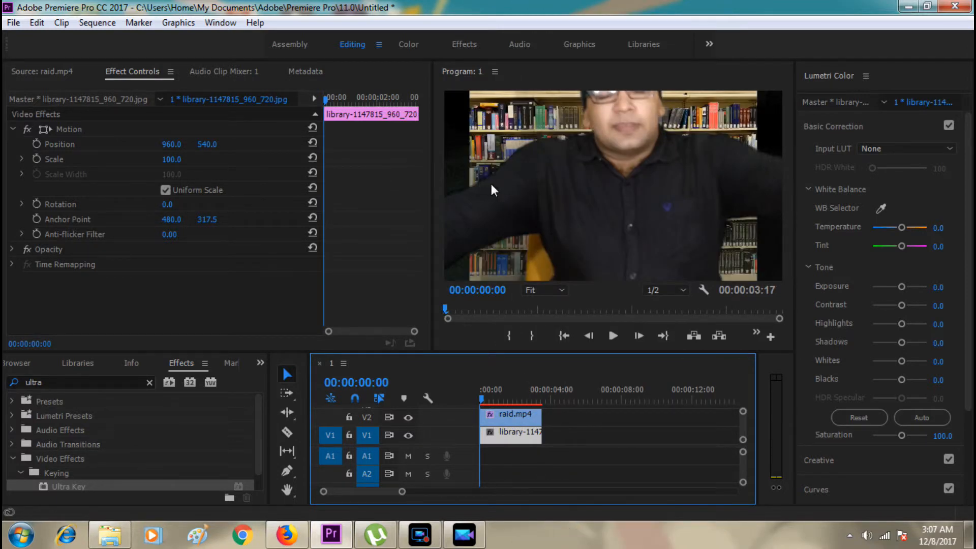
{"action": "right_click", "coordinate": [503, 436]}
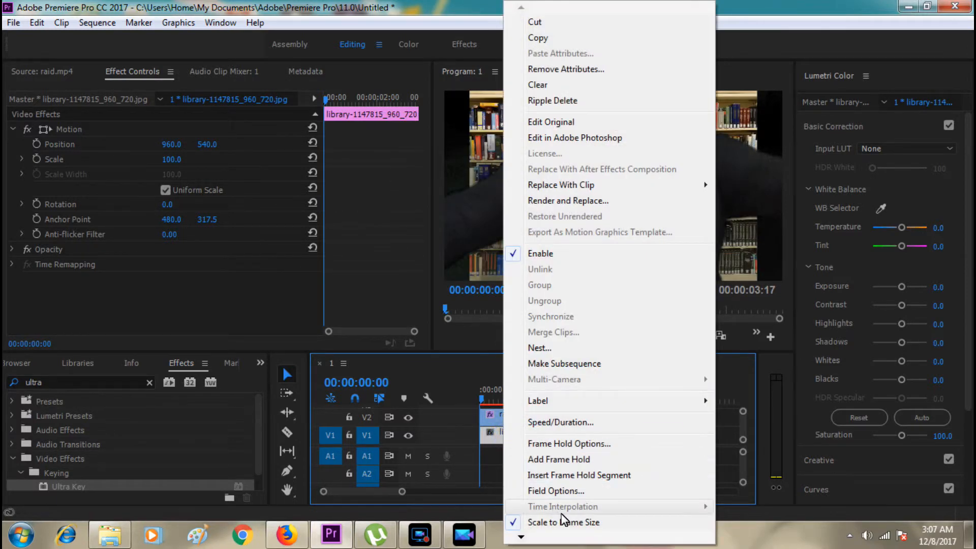
{"action": "left_click", "coordinate": [544, 526]}
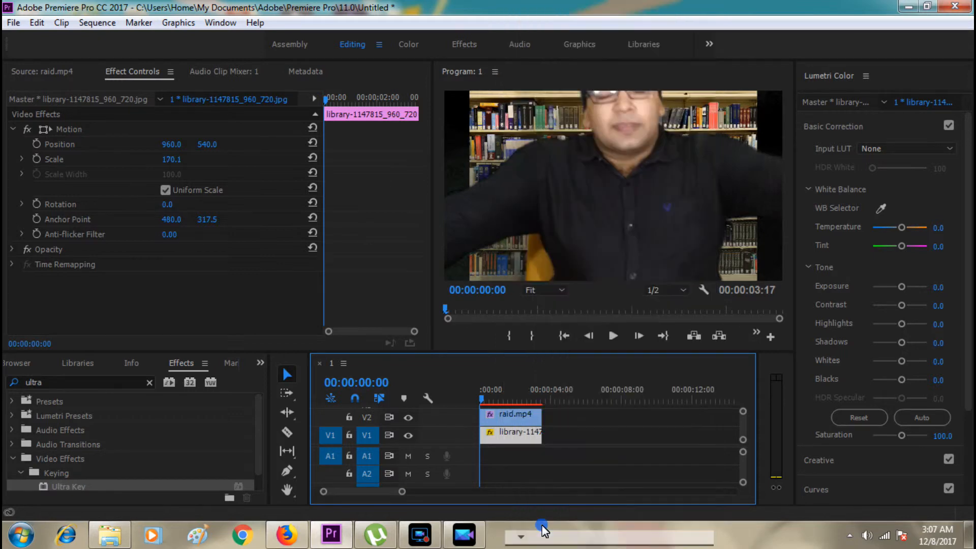
{"action": "right_click", "coordinate": [520, 445]}
{"action": "left_click", "coordinate": [554, 528]}
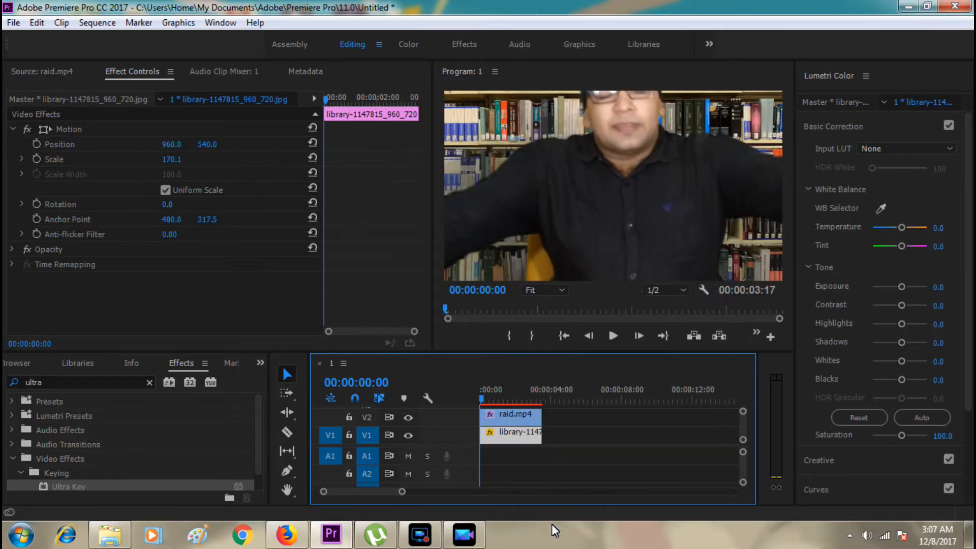
{"action": "left_click", "coordinate": [491, 160]}
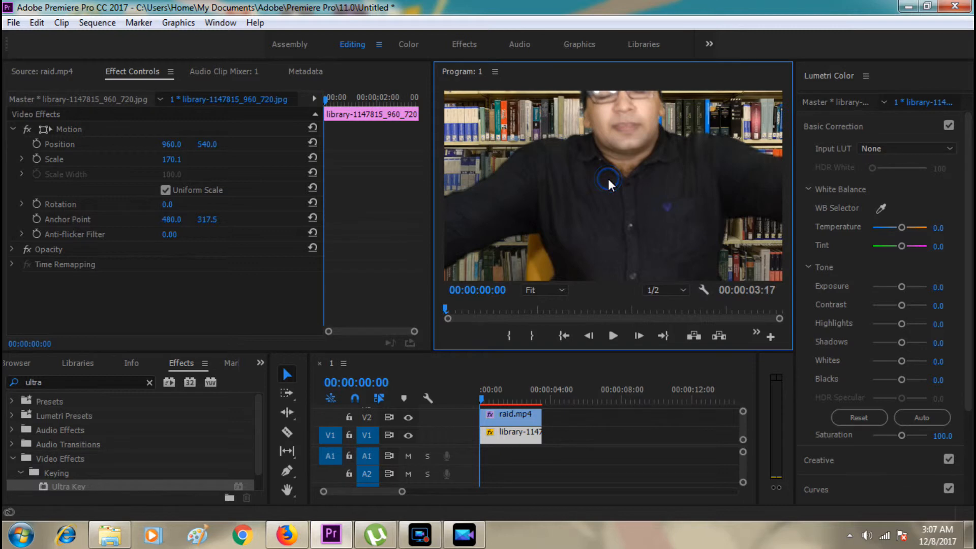
Move the raid.mp4 clip down in the frame to position 911.3, 909.5 so the presenter's whole head shows.
{"action": "left_click", "coordinate": [508, 415]}
{"action": "left_click", "coordinate": [611, 199]}
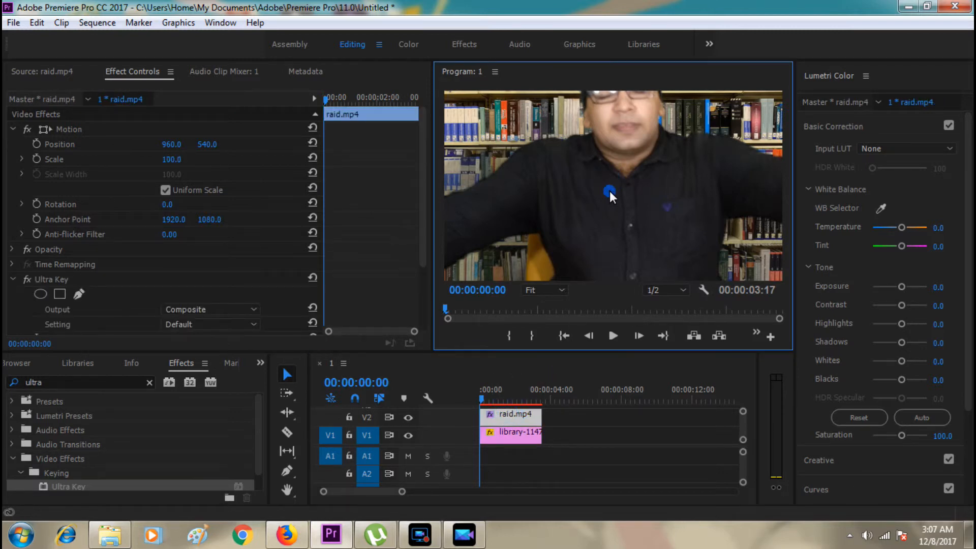
{"action": "left_click", "coordinate": [611, 194]}
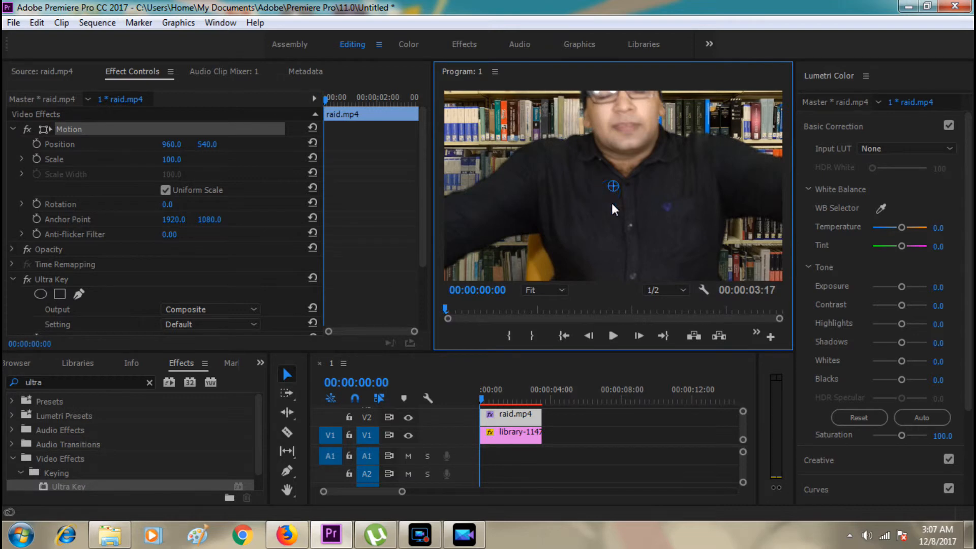
{"action": "left_click_drag", "start_coordinate": [608, 241], "coordinate": [605, 275]}
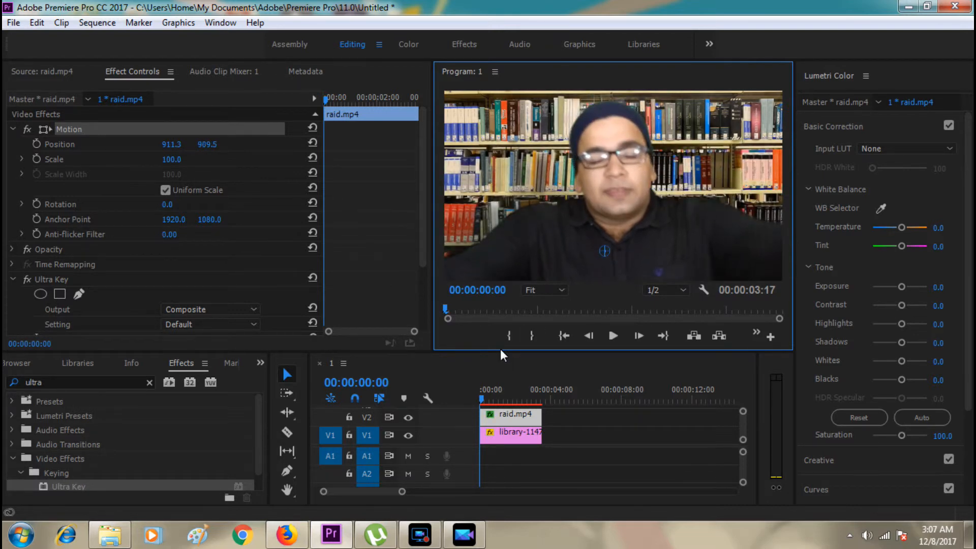
Play the keyed sequence to check the result and move the playhead back to 00:00:01:00.
{"action": "left_click", "coordinate": [612, 337]}
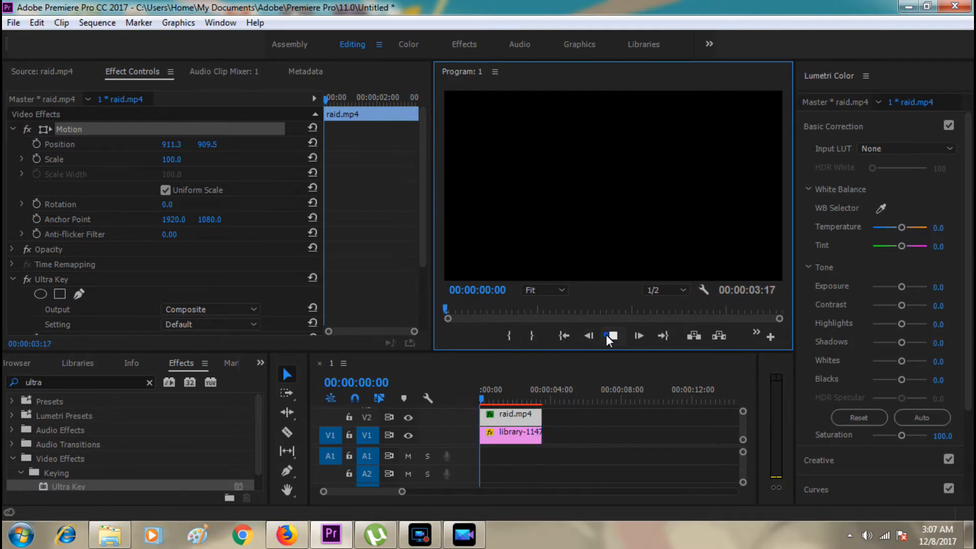
{"action": "left_click", "coordinate": [611, 338]}
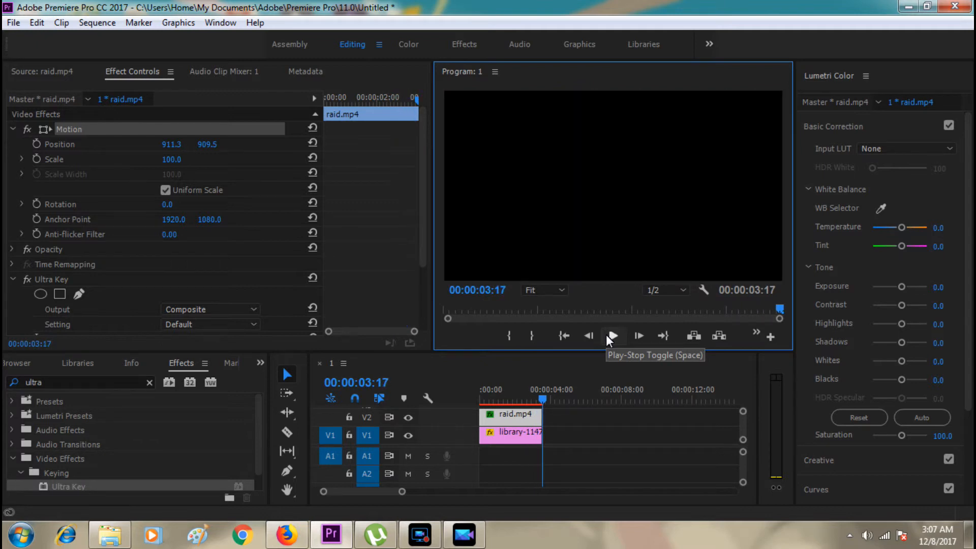
{"action": "left_click_drag", "start_coordinate": [542, 401], "coordinate": [495, 413]}
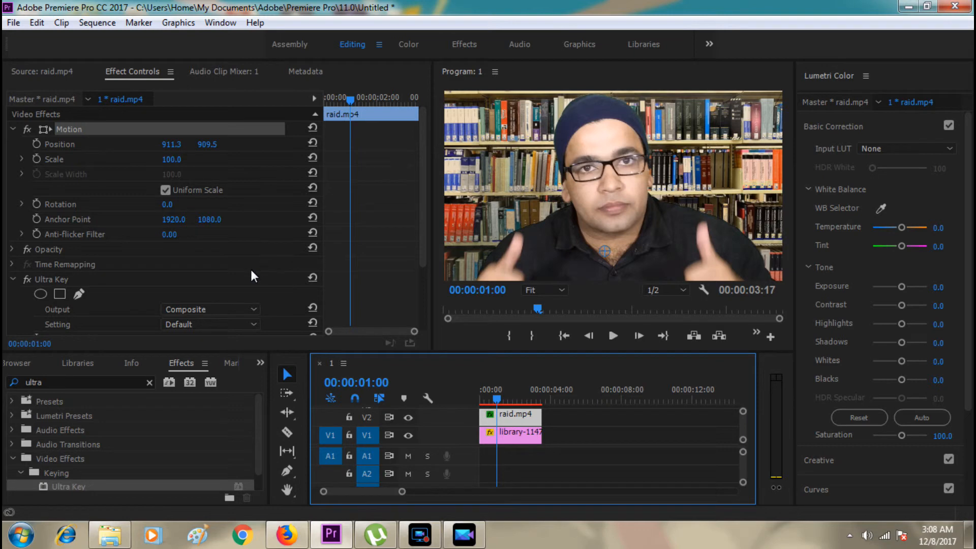
Refine the Ultra Key matte cleanup on the raid.mp4 clip with Choke 22.0, Contrast 100.0 and Mid Point 100.0.
{"action": "left_click_drag", "start_coordinate": [423, 198], "coordinate": [424, 271]}
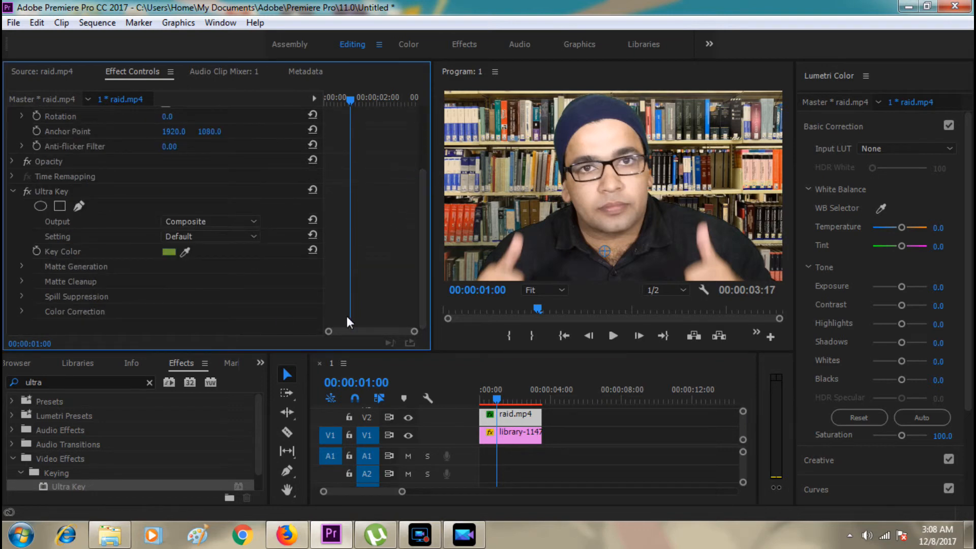
{"action": "left_click", "coordinate": [20, 282]}
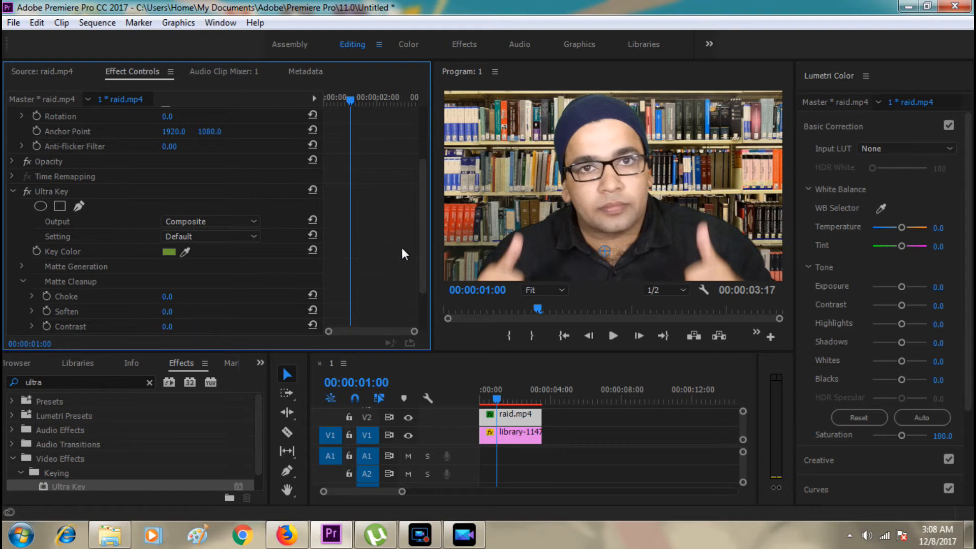
{"action": "left_click_drag", "start_coordinate": [423, 266], "coordinate": [422, 293]}
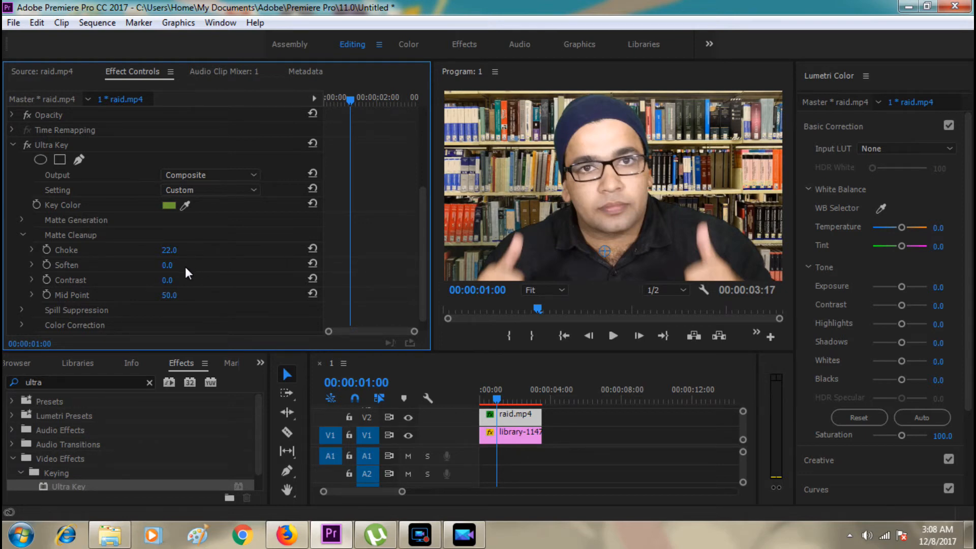
{"action": "left_click_drag", "start_coordinate": [182, 280], "coordinate": [311, 288]}
{"action": "left_click_drag", "start_coordinate": [238, 288], "coordinate": [197, 280]}
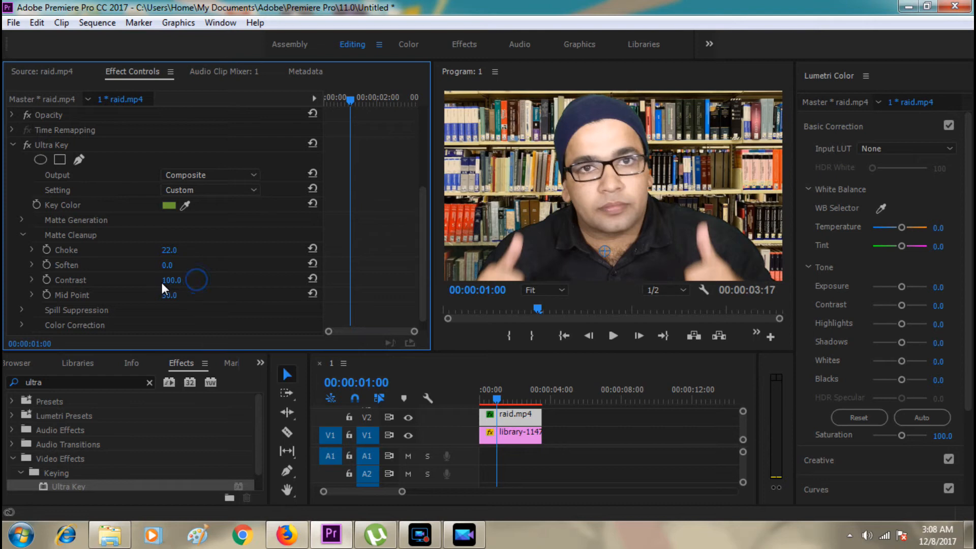
{"action": "left_click_drag", "start_coordinate": [190, 295], "coordinate": [362, 301]}
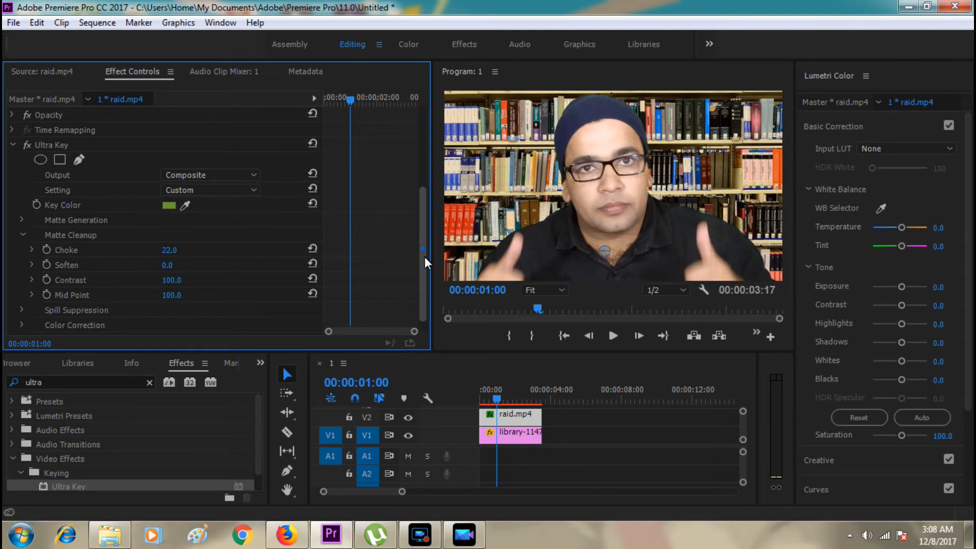
Set both Spill and Luma to 100.0 in the Ultra Key spill suppression settings of the raid.mp4 clip.
{"action": "scroll", "coordinate": [425, 252], "scroll_direction": "down", "scroll_amount": 1}
{"action": "left_click", "coordinate": [21, 297]}
{"action": "scroll", "coordinate": [423, 251], "scroll_direction": "down", "scroll_amount": 4}
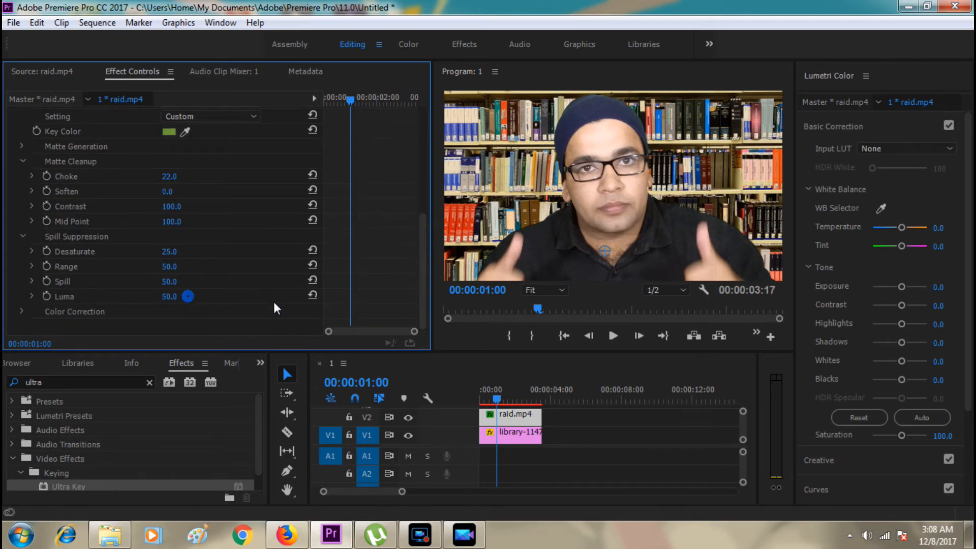
{"action": "left_click_drag", "start_coordinate": [167, 297], "coordinate": [209, 282]}
Play the refined sequence from near its start to check the key and move the playhead back to 00:00:02:03.
{"action": "left_click_drag", "start_coordinate": [497, 391], "coordinate": [485, 402]}
{"action": "left_click", "coordinate": [617, 340]}
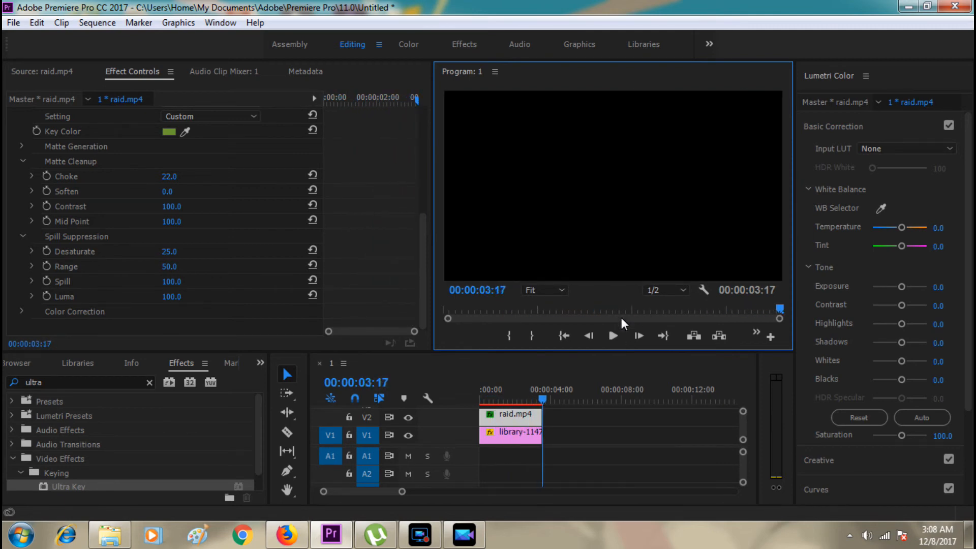
{"action": "left_click", "coordinate": [614, 337]}
{"action": "left_click_drag", "start_coordinate": [541, 397], "coordinate": [517, 403]}
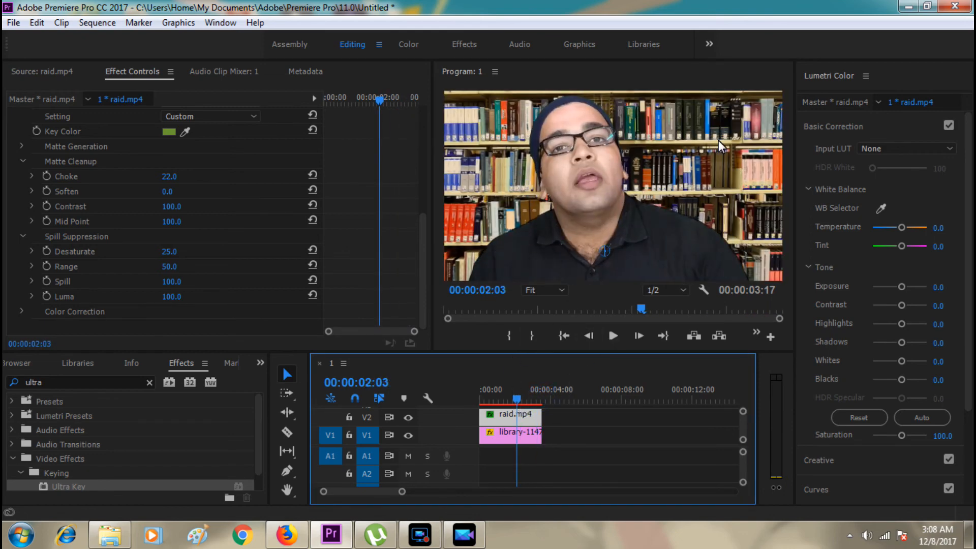
{"action": "left_click", "coordinate": [420, 534]}
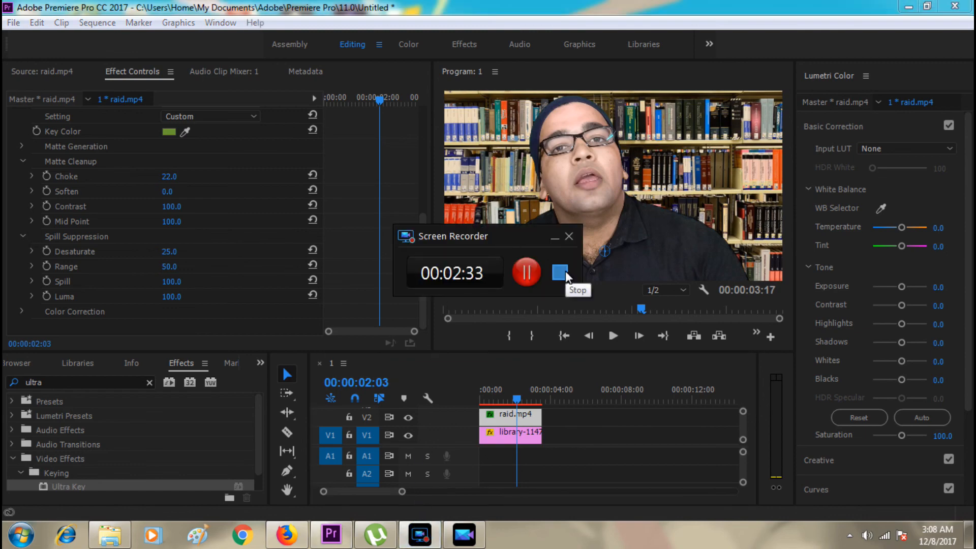
{"action": "left_click", "coordinate": [561, 273]}
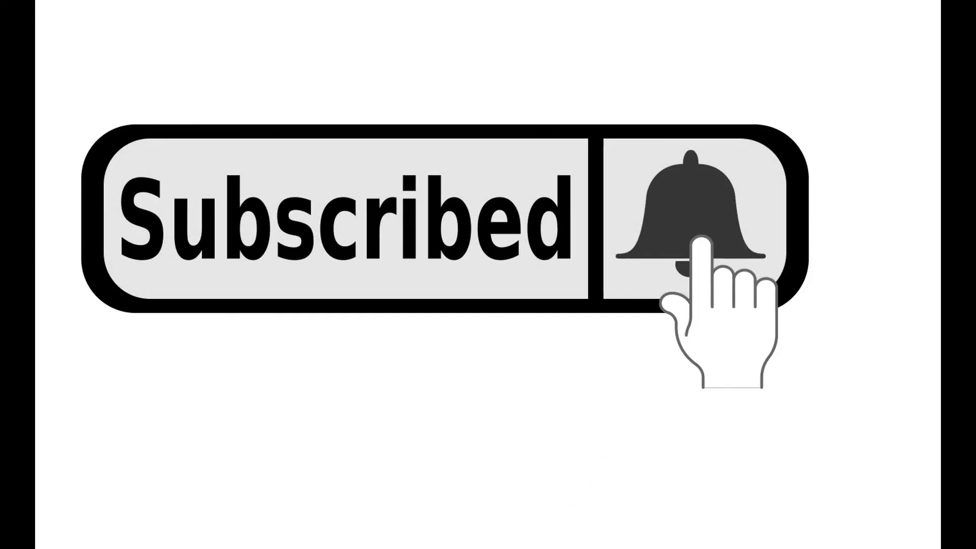